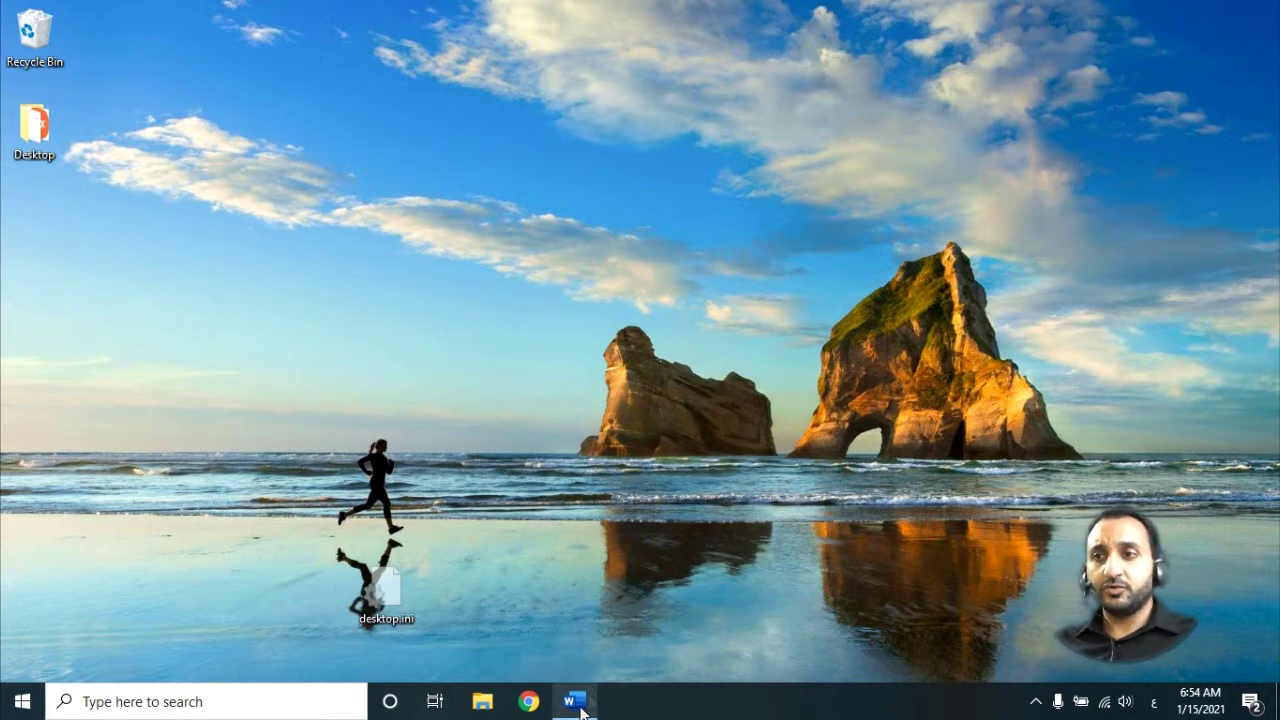
# Step: Open Word from the desktop, create a blank document and maximize its window
pyautogui.click(577, 701)
pyautogui.click(577, 701)
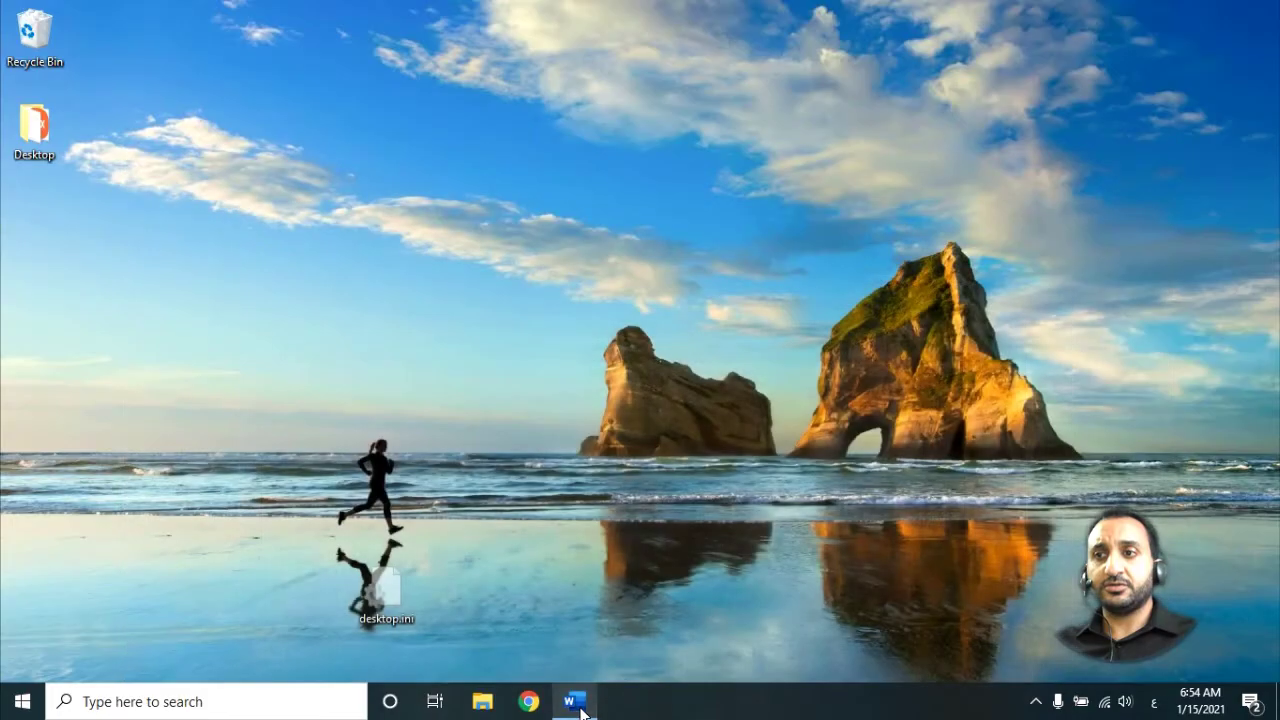
pyautogui.click(22, 701)
pyautogui.write('word')
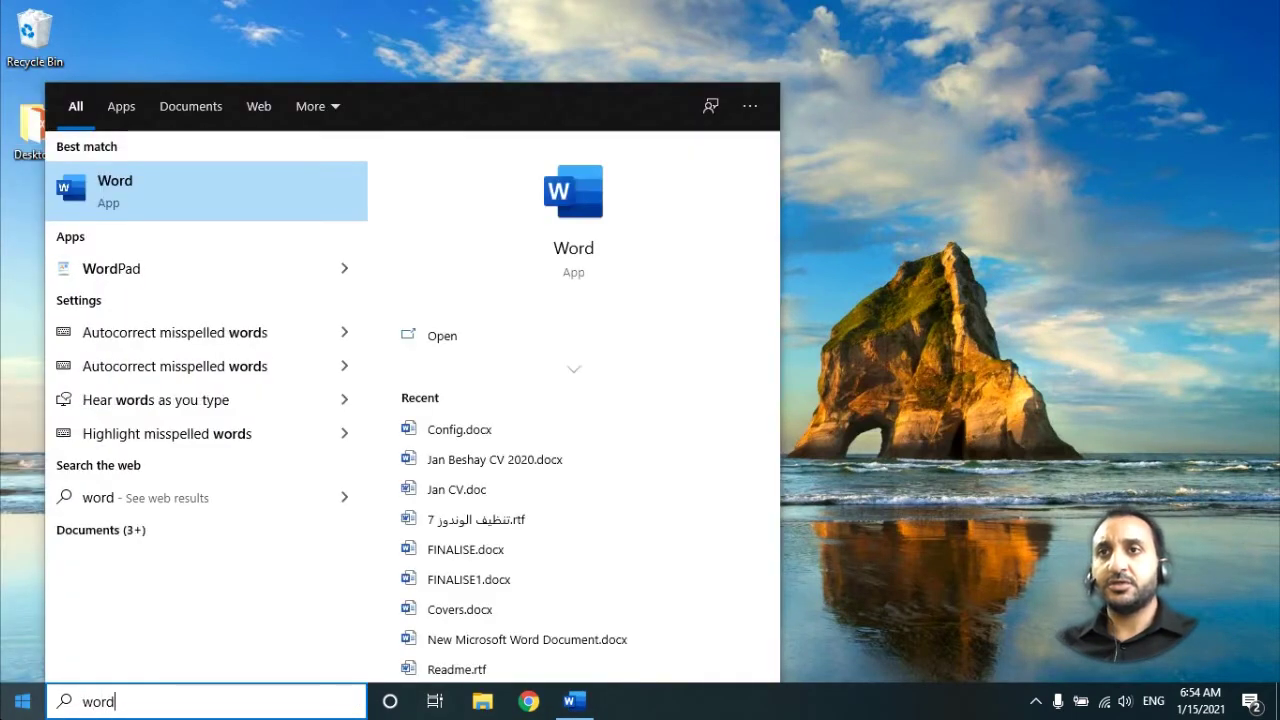
pyautogui.press('Return')
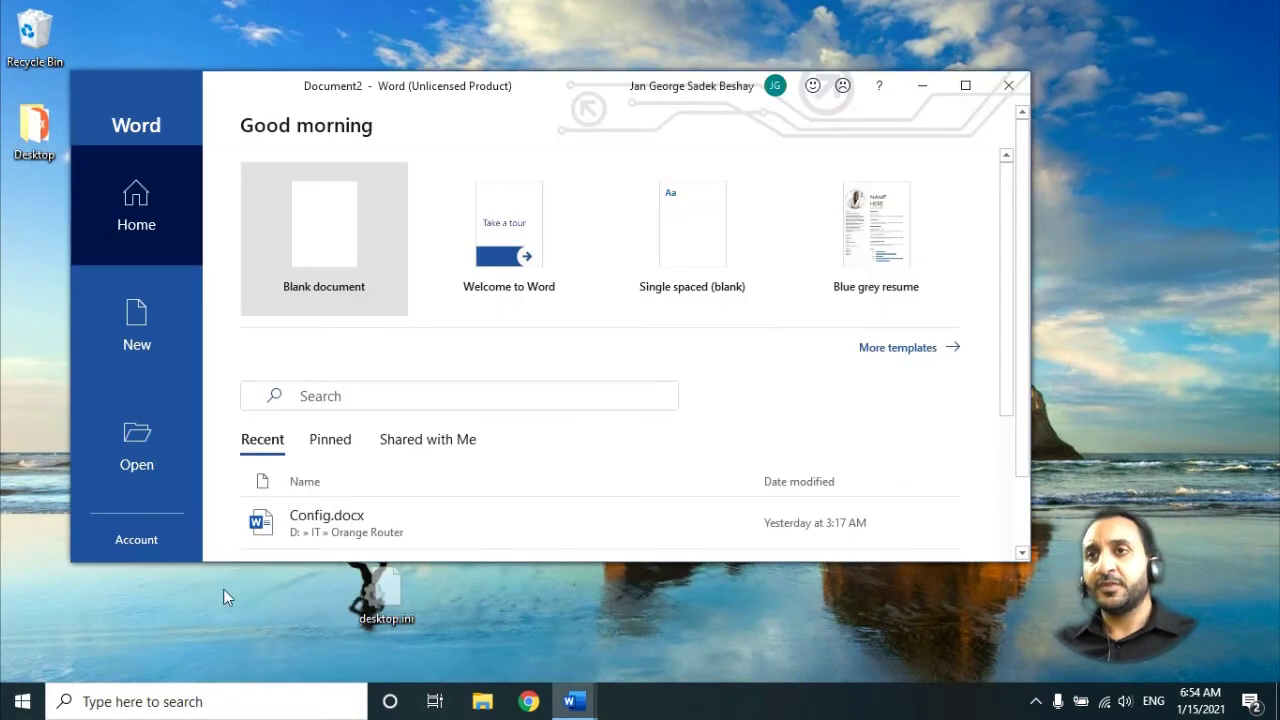
pyautogui.click(329, 257)
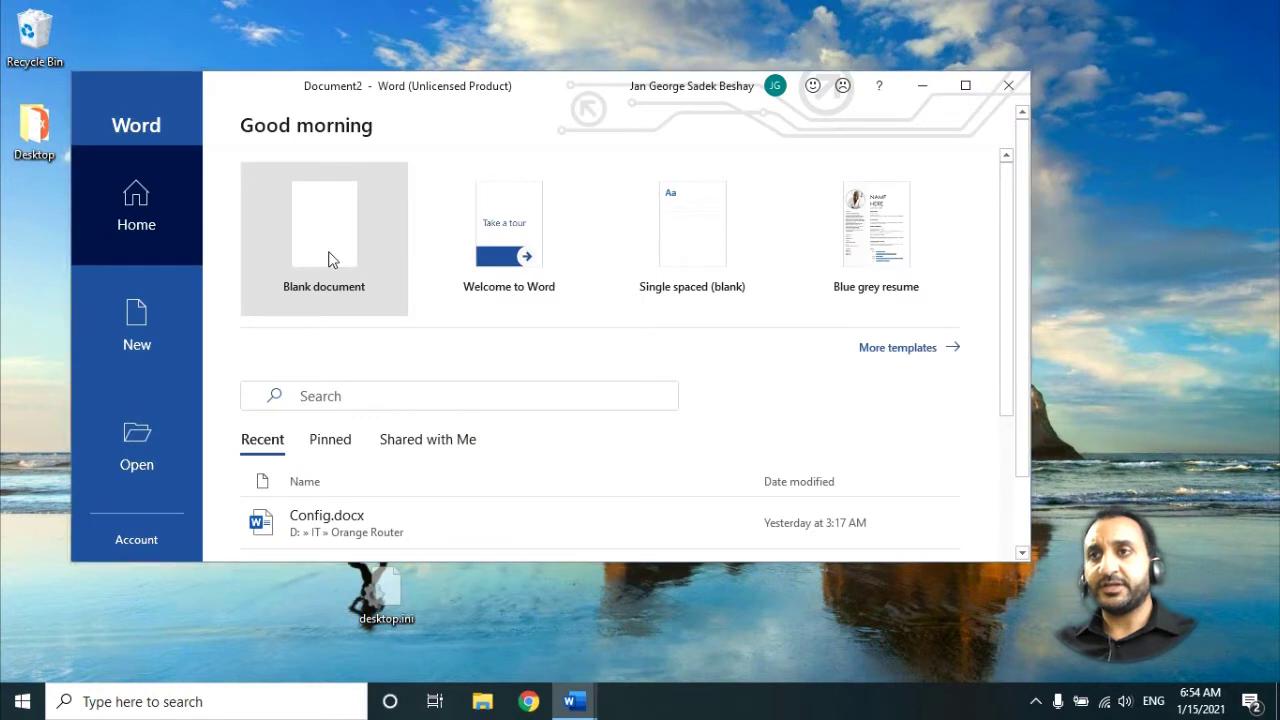
pyautogui.click(986, 107)
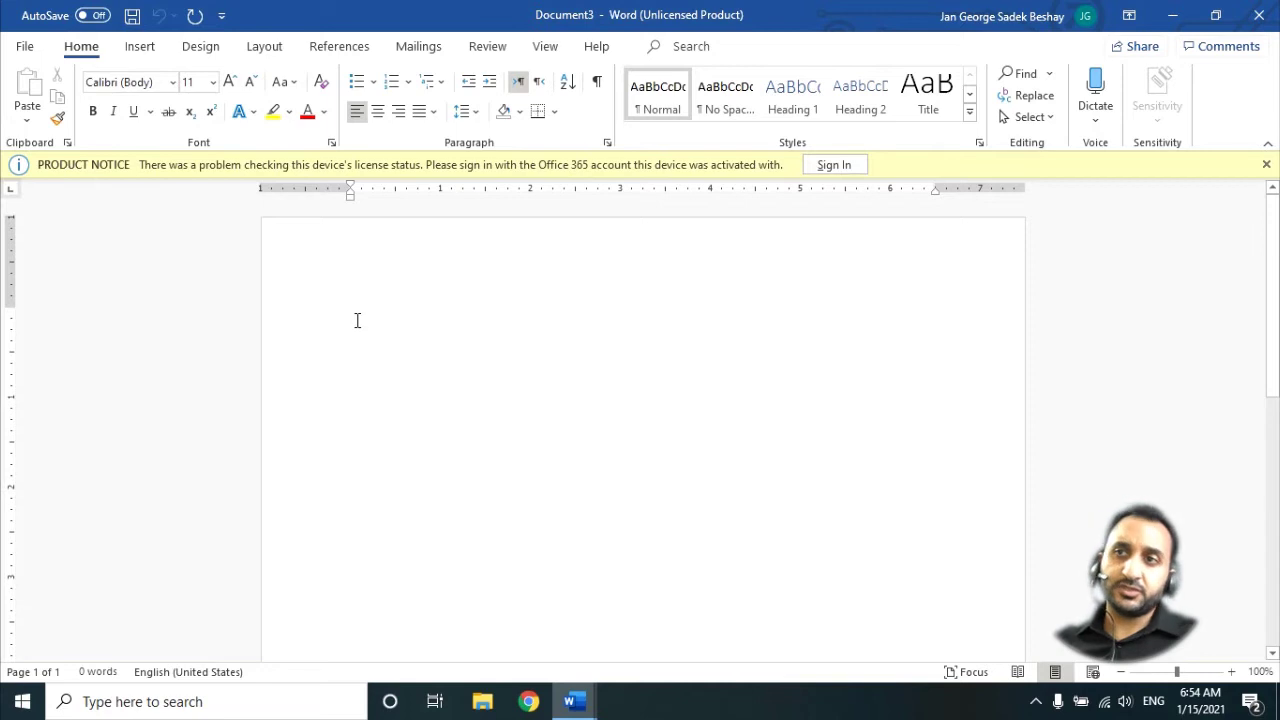
# Step: Try center, right and left alignment on the empty first line
pyautogui.click(378, 114)
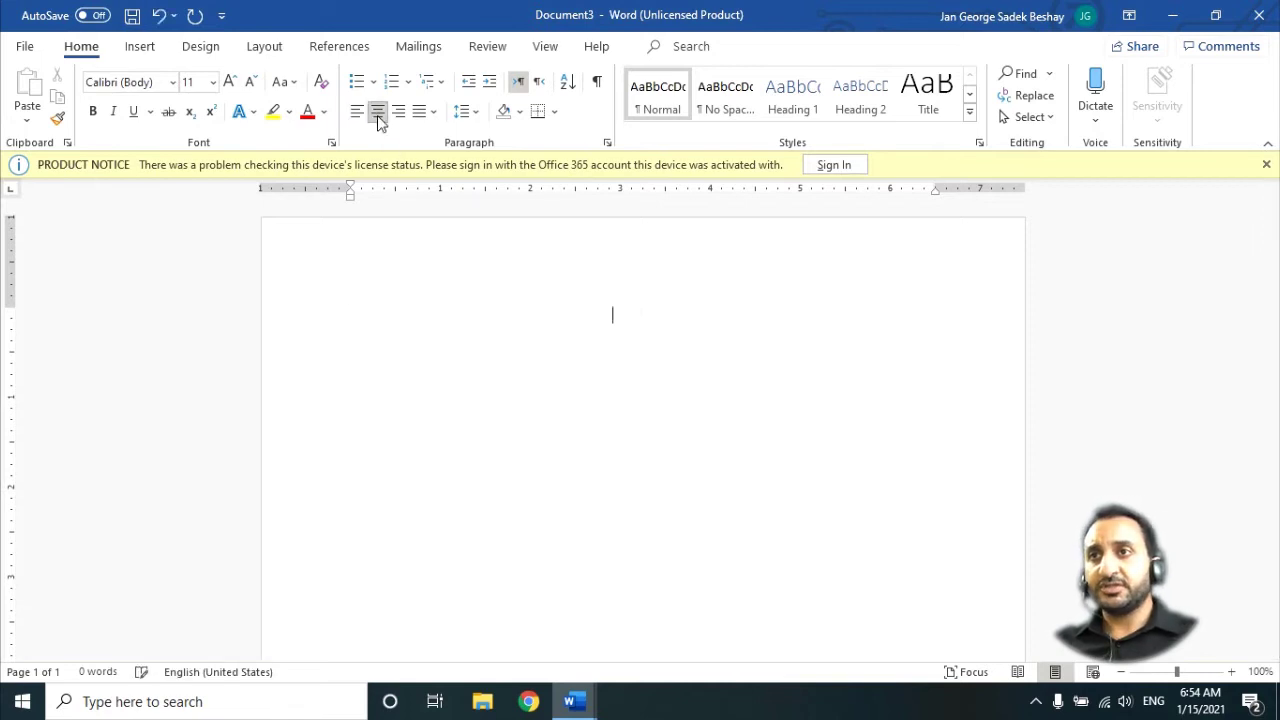
pyautogui.click(398, 114)
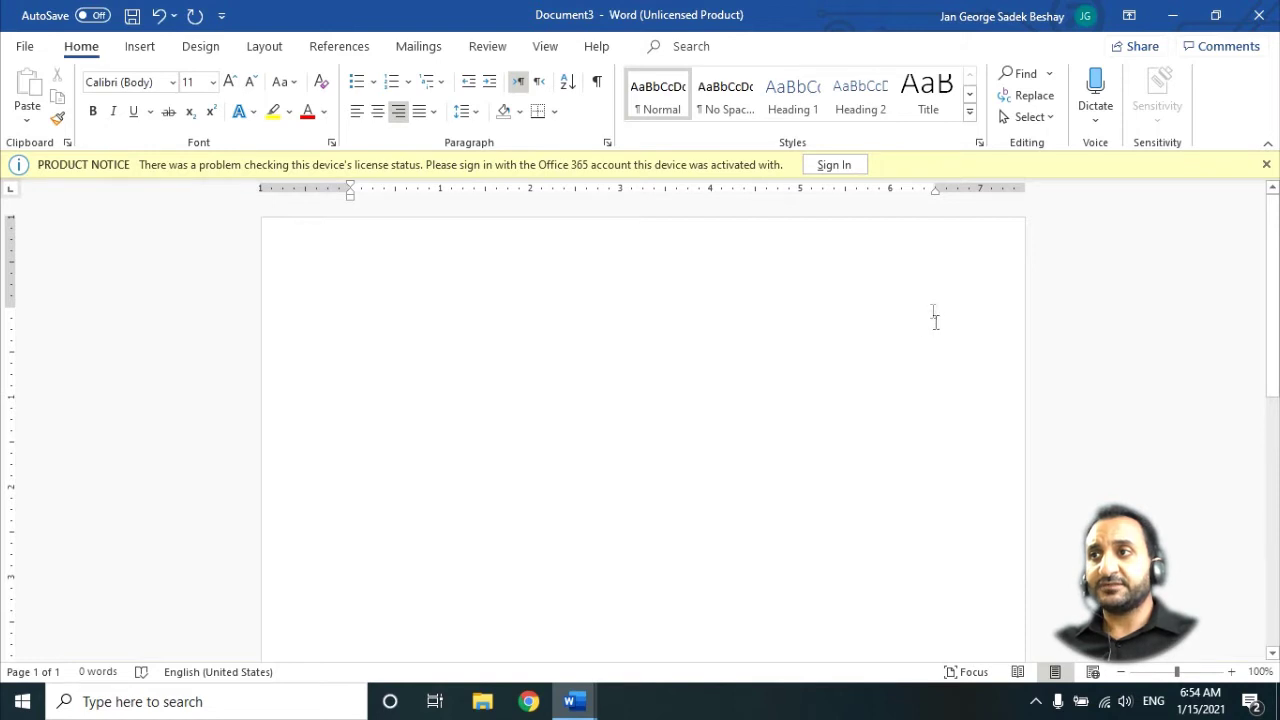
pyautogui.click(377, 116)
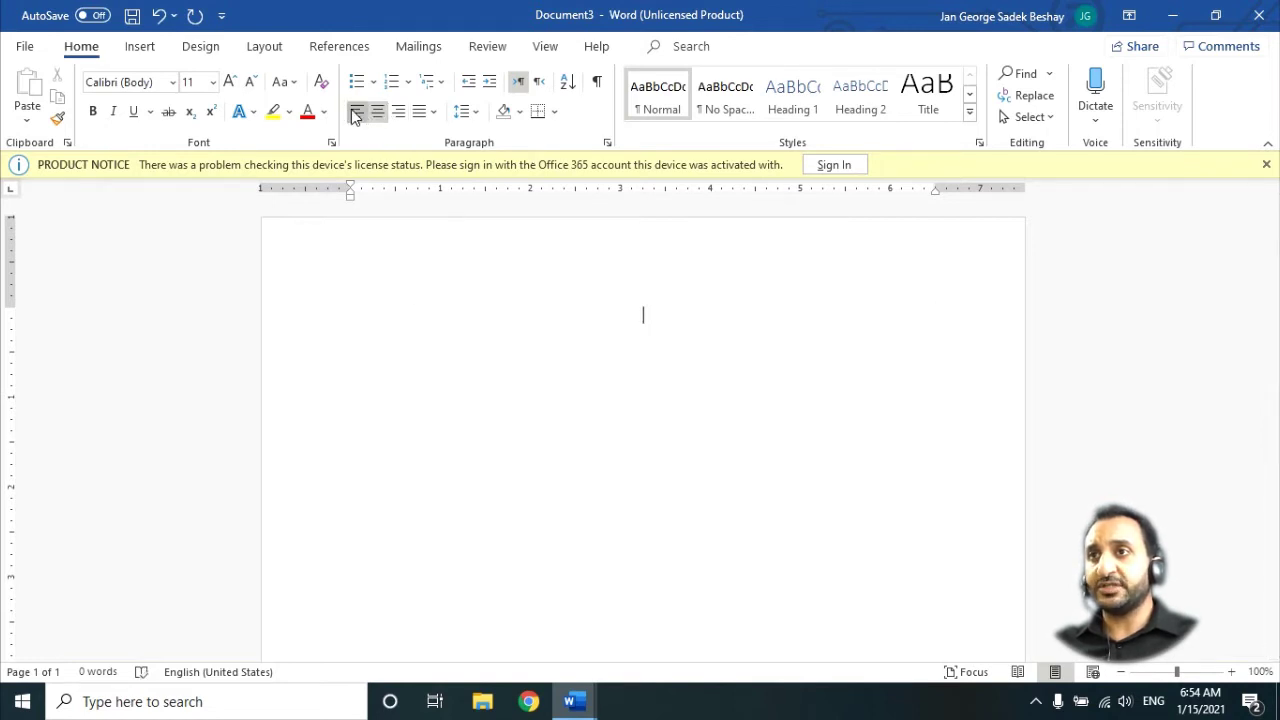
pyautogui.click(355, 116)
# Step: Center the first line and enter the title "Letter"
pyautogui.click(377, 116)
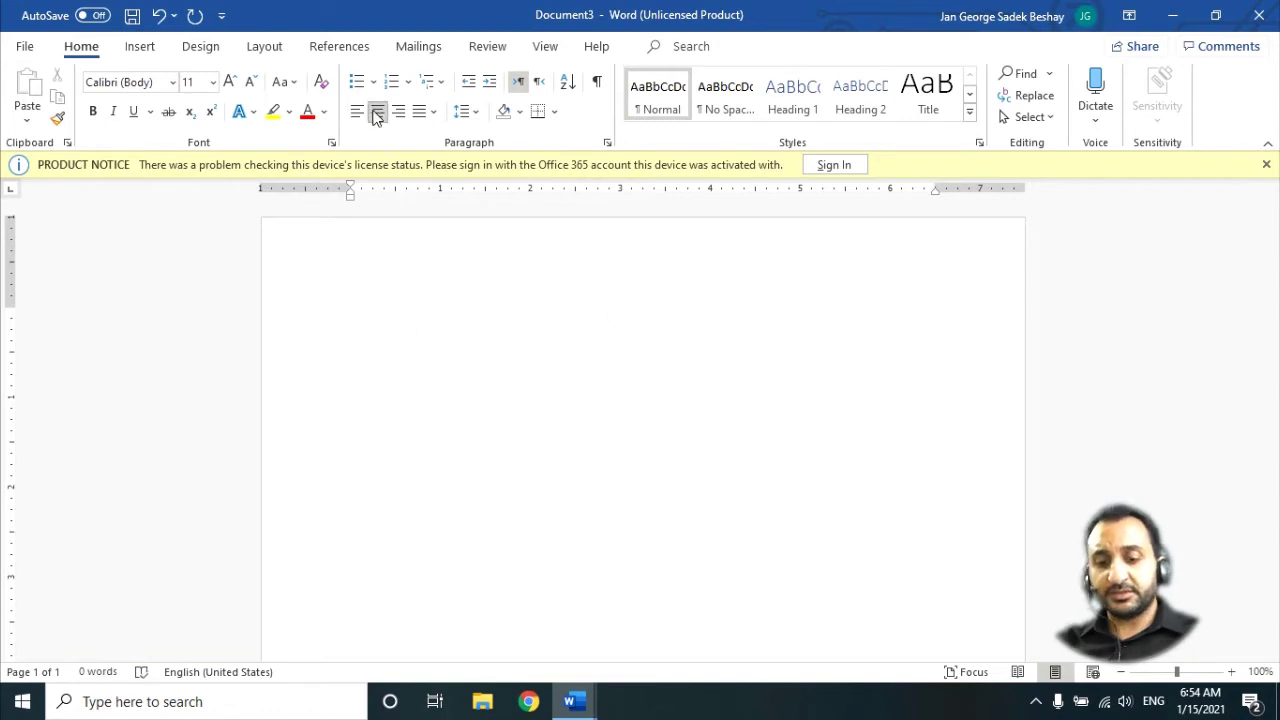
pyautogui.write('Letter')
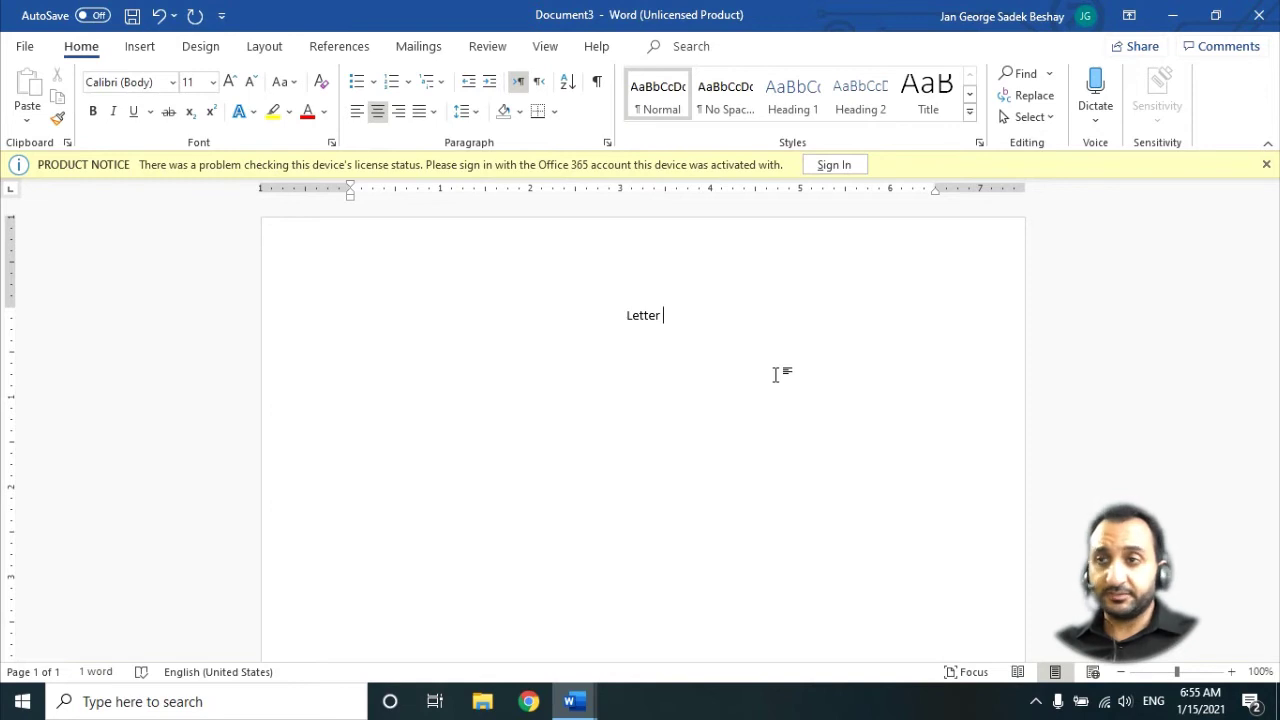
# Step: Format the title "Letter" in Times New Roman at 16 pt
pyautogui.doubleClick(652, 315)
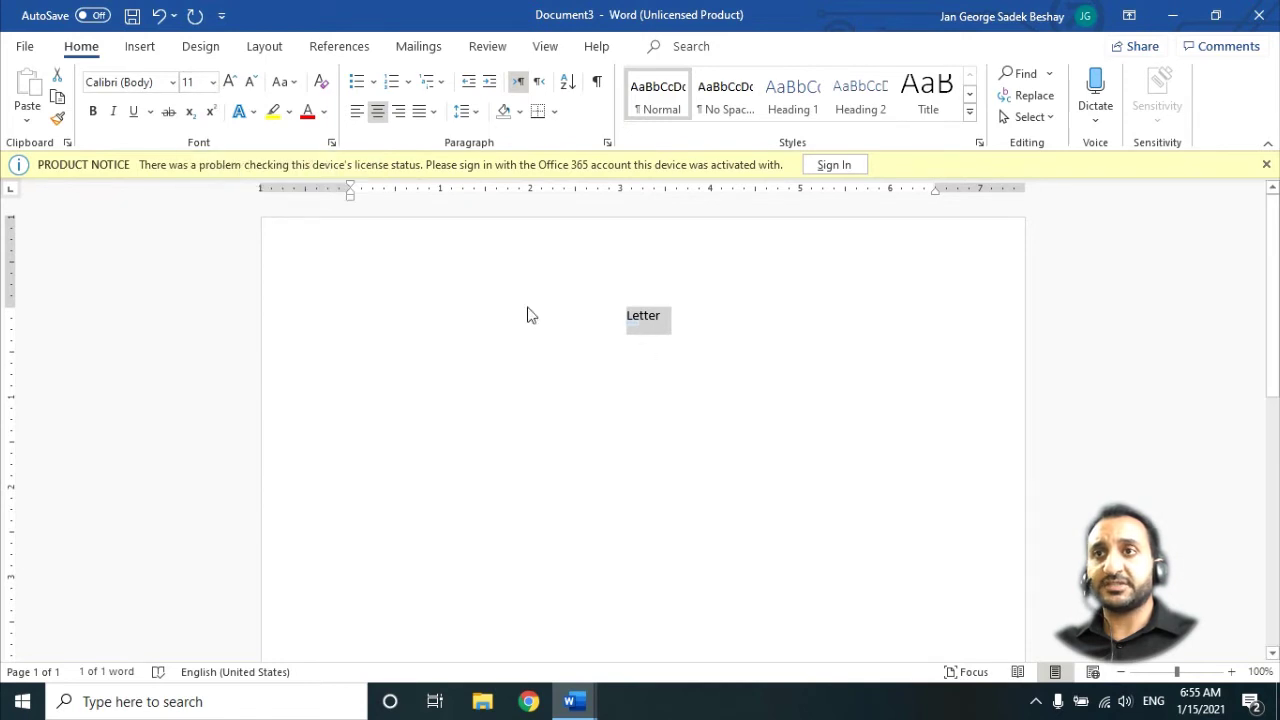
pyautogui.click(213, 84)
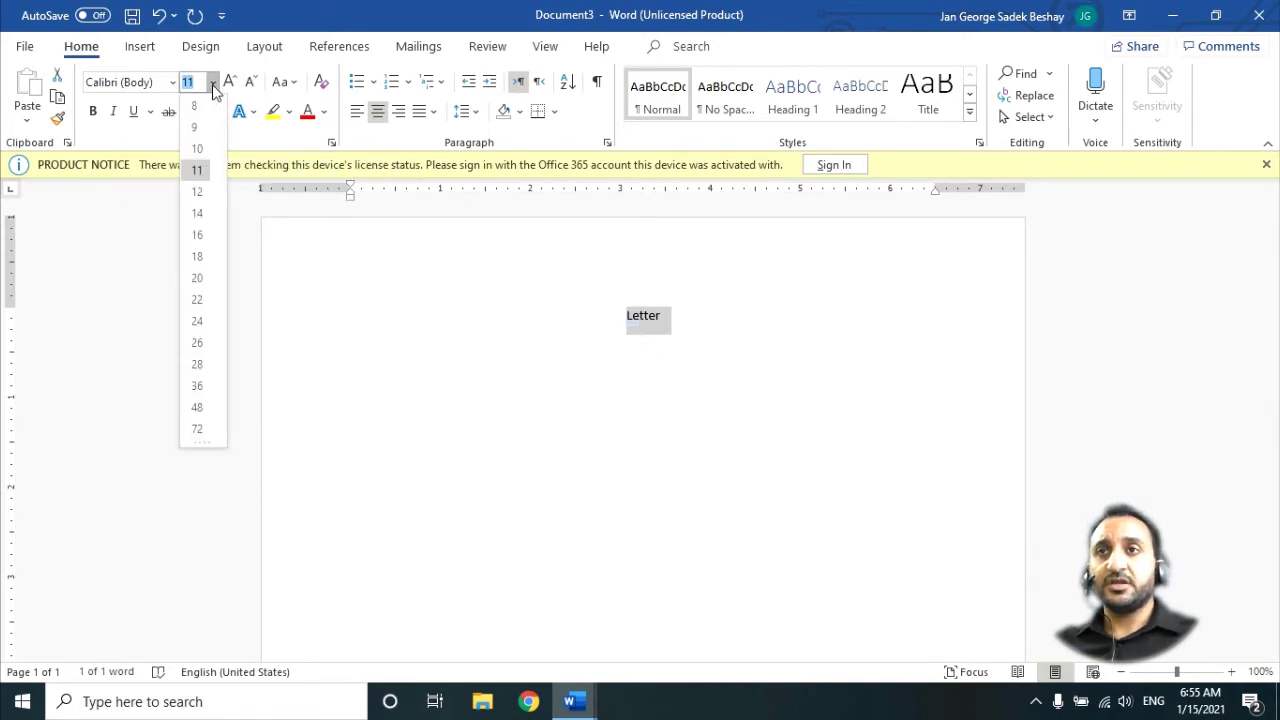
pyautogui.click(198, 235)
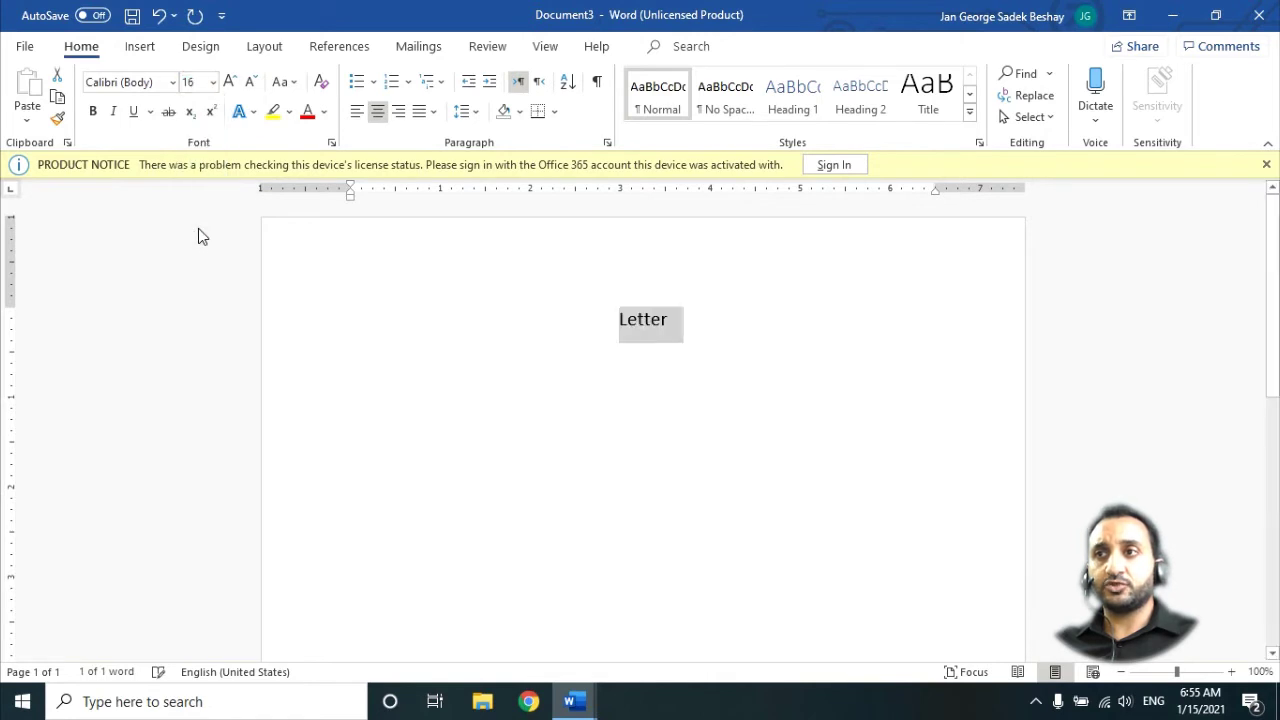
pyautogui.click(171, 88)
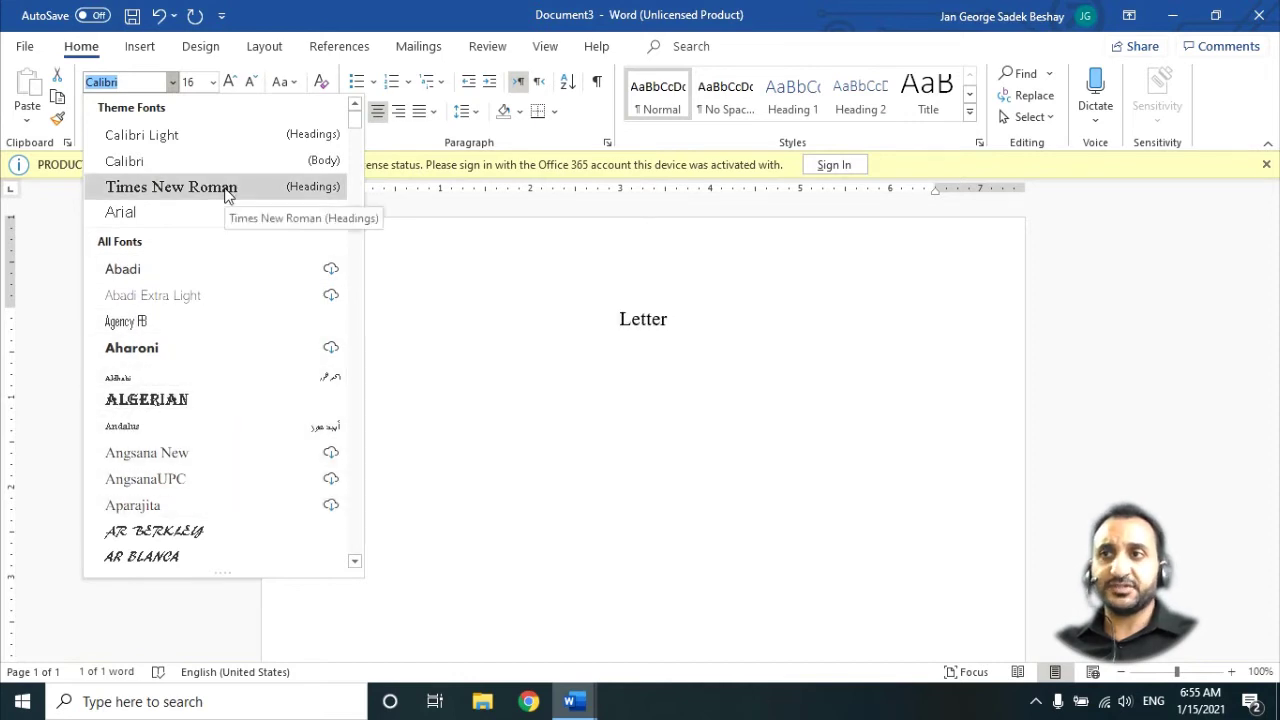
pyautogui.click(226, 190)
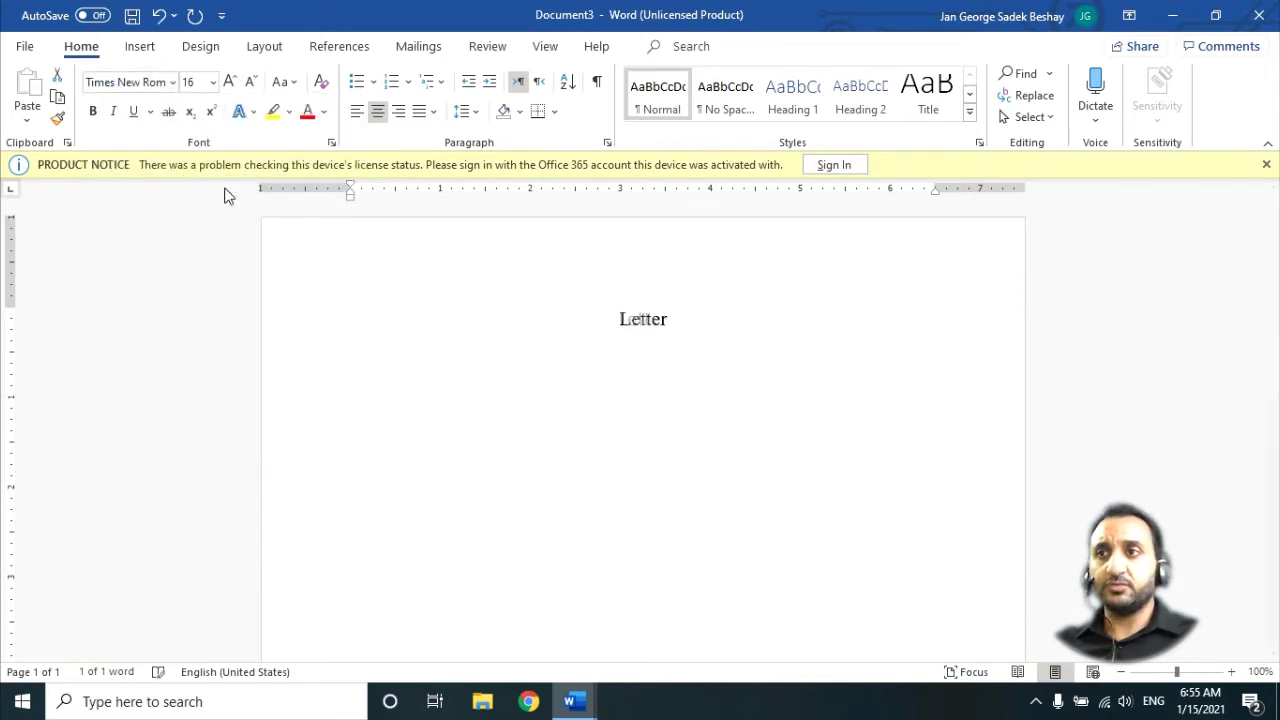
# Step: Add a left-aligned line below the title with the salutation "Dear Eng." followed by the recipient's first name
pyautogui.click(710, 314)
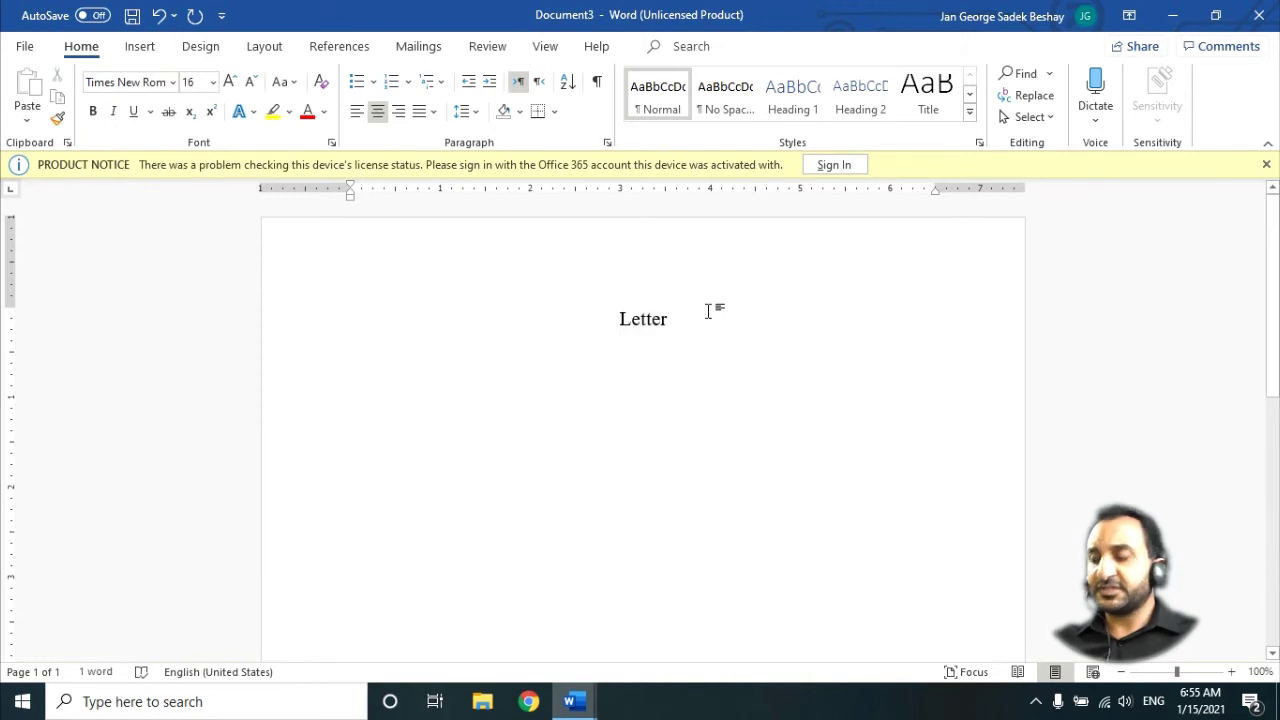
pyautogui.press('Return')
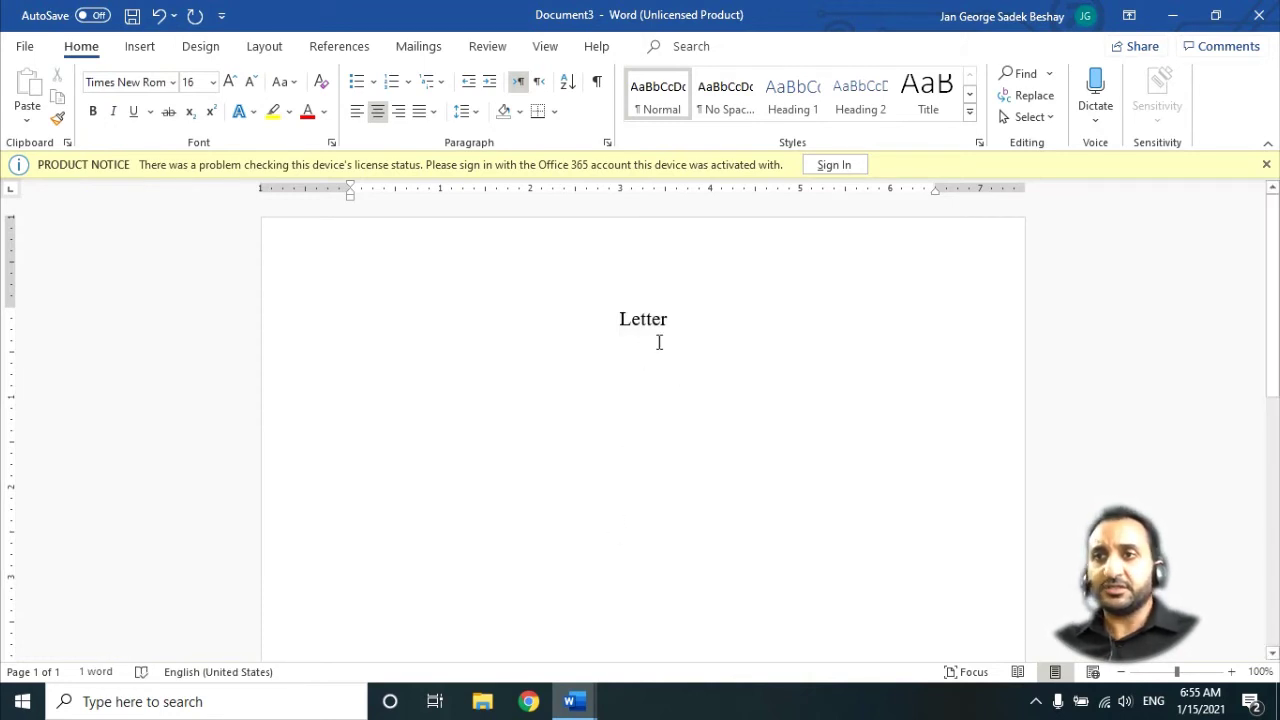
pyautogui.click(355, 114)
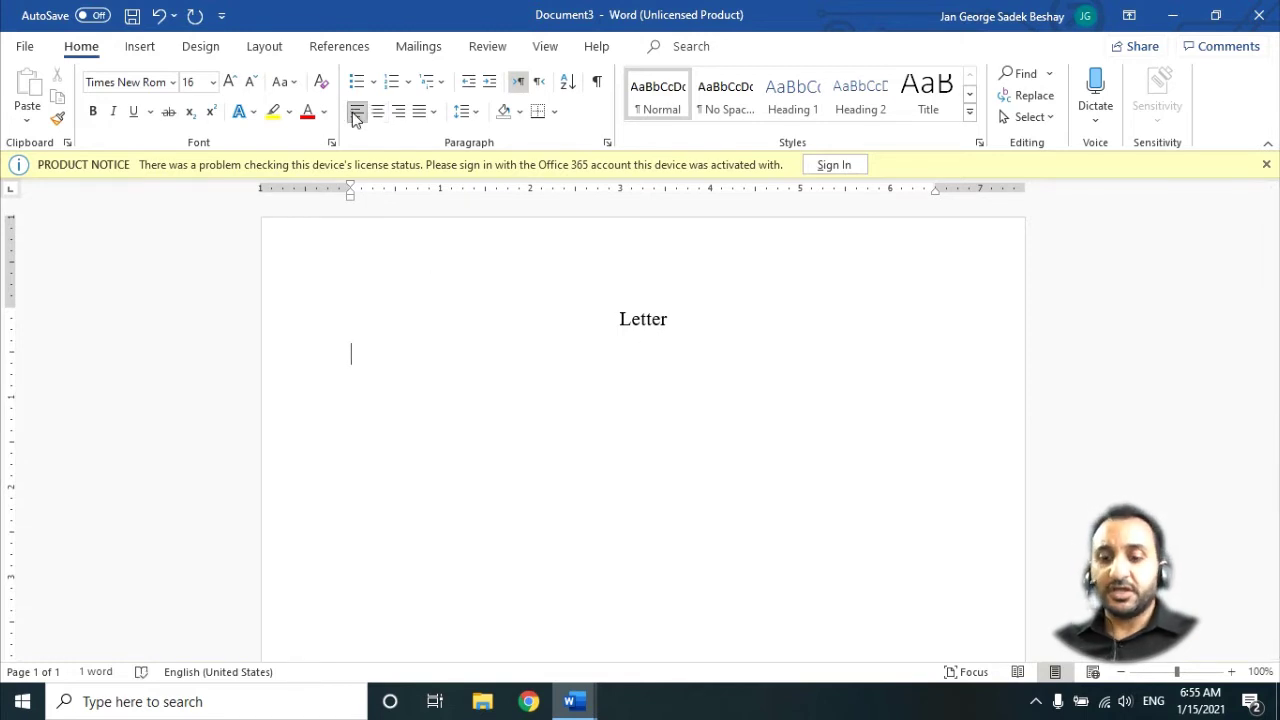
pyautogui.write('Deart')
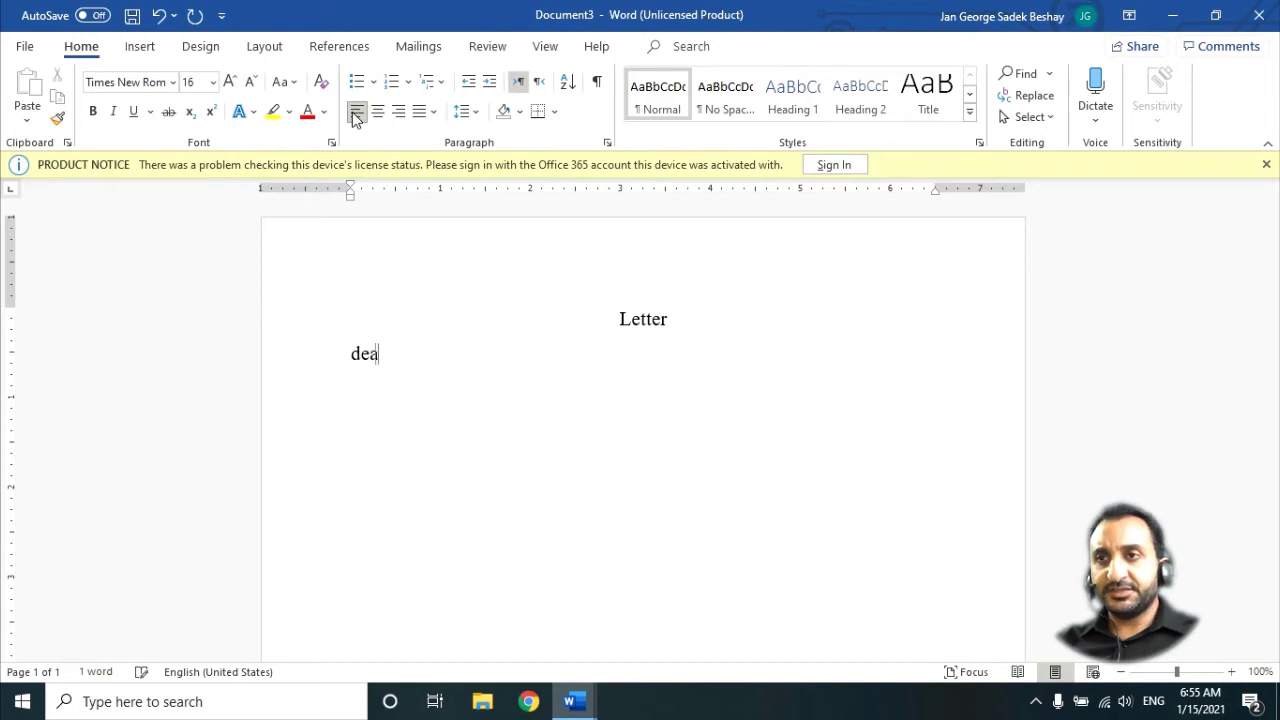
pyautogui.press('BackSpace')
pyautogui.press('BackSpace')
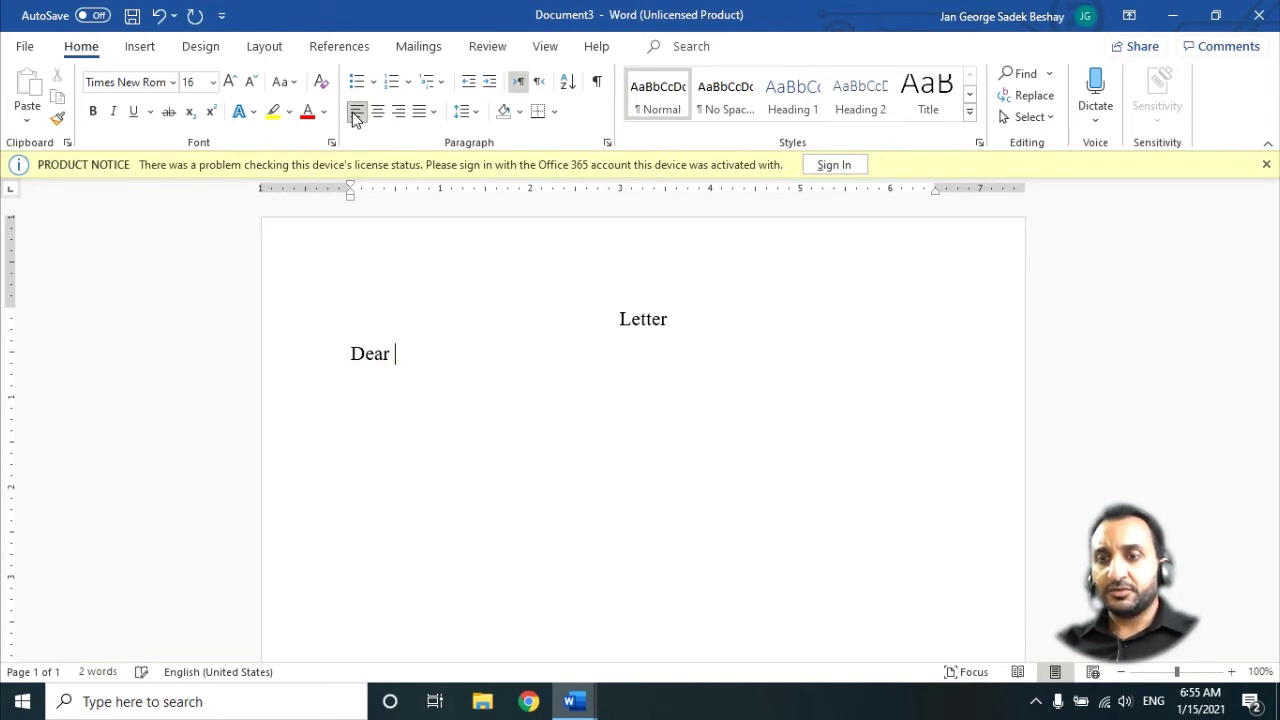
pyautogui.write('Eng. ')
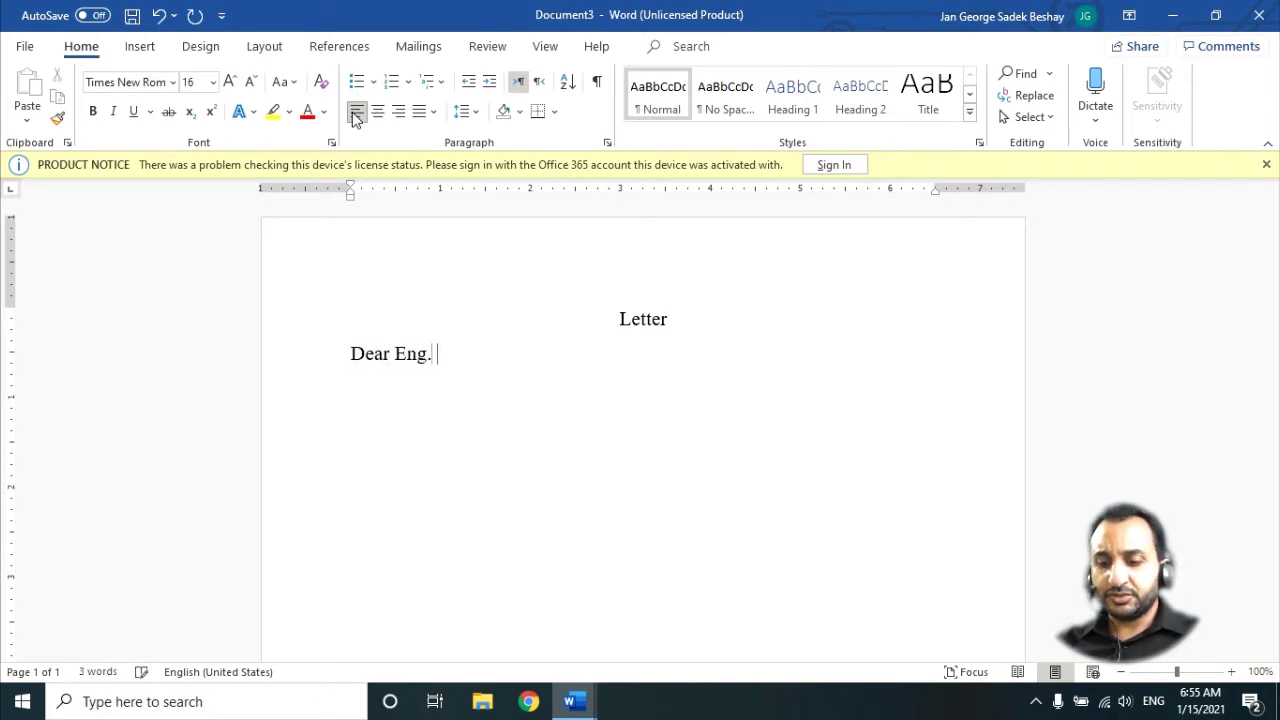
pyautogui.write('Jan')
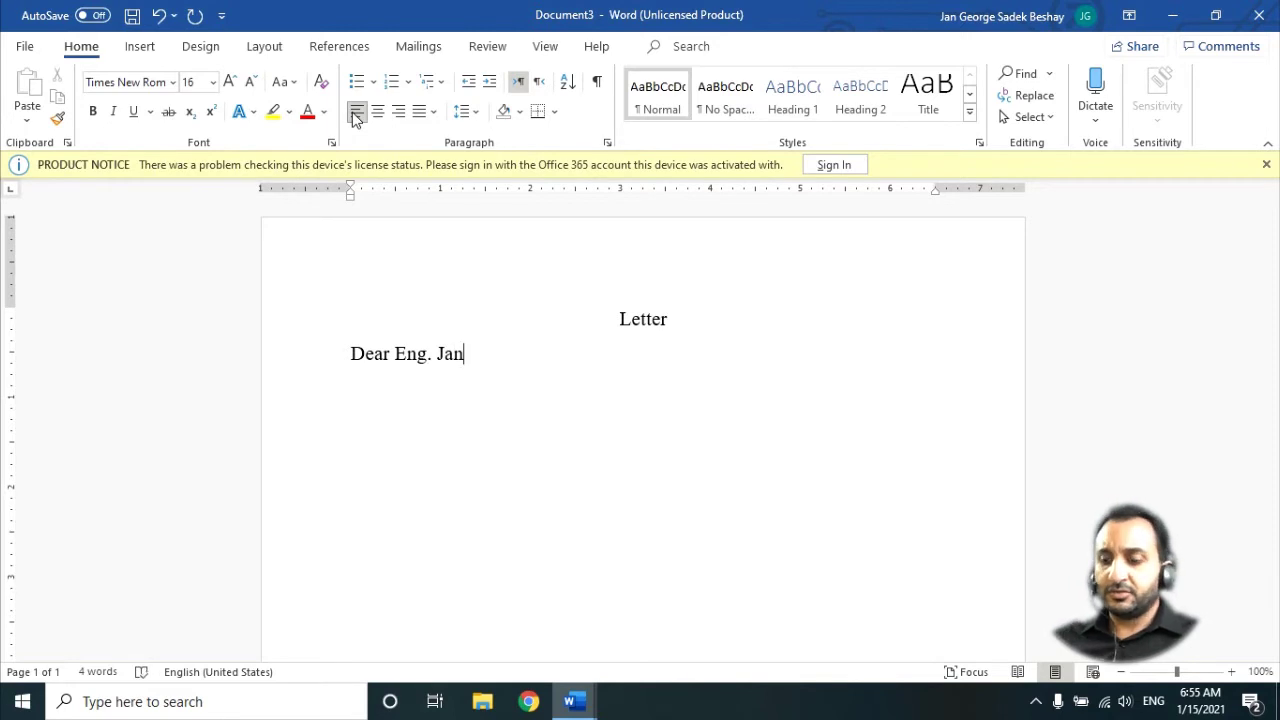
# Step: Set the salutation line's font size to 14 pt and add a comma at its end
pyautogui.click(645, 319)
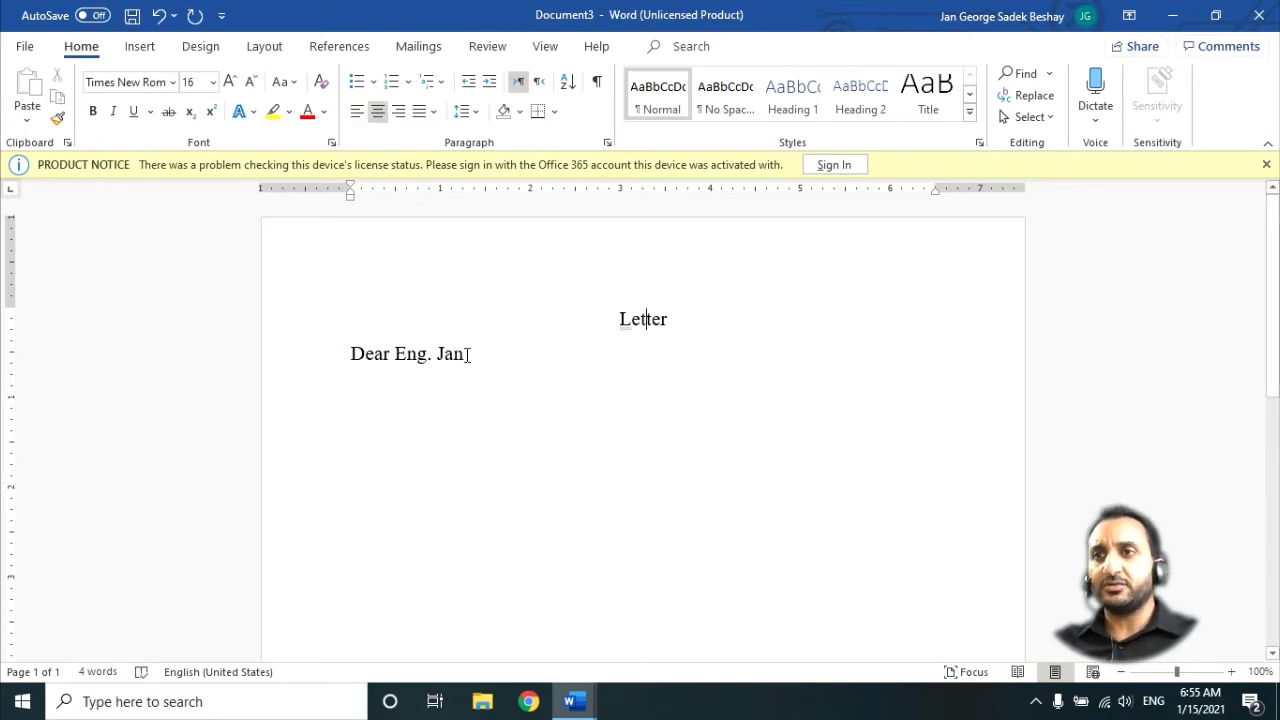
pyautogui.moveTo(468, 354); pyautogui.dragTo(355, 354)
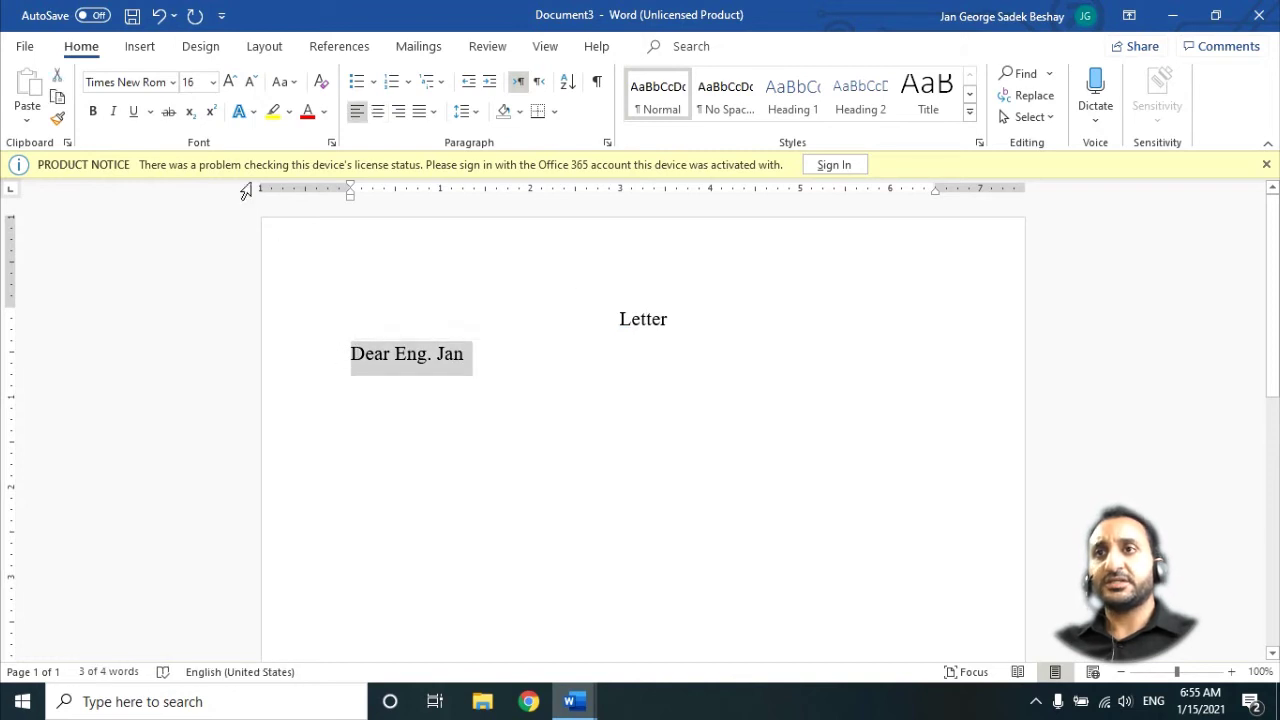
pyautogui.click(212, 84)
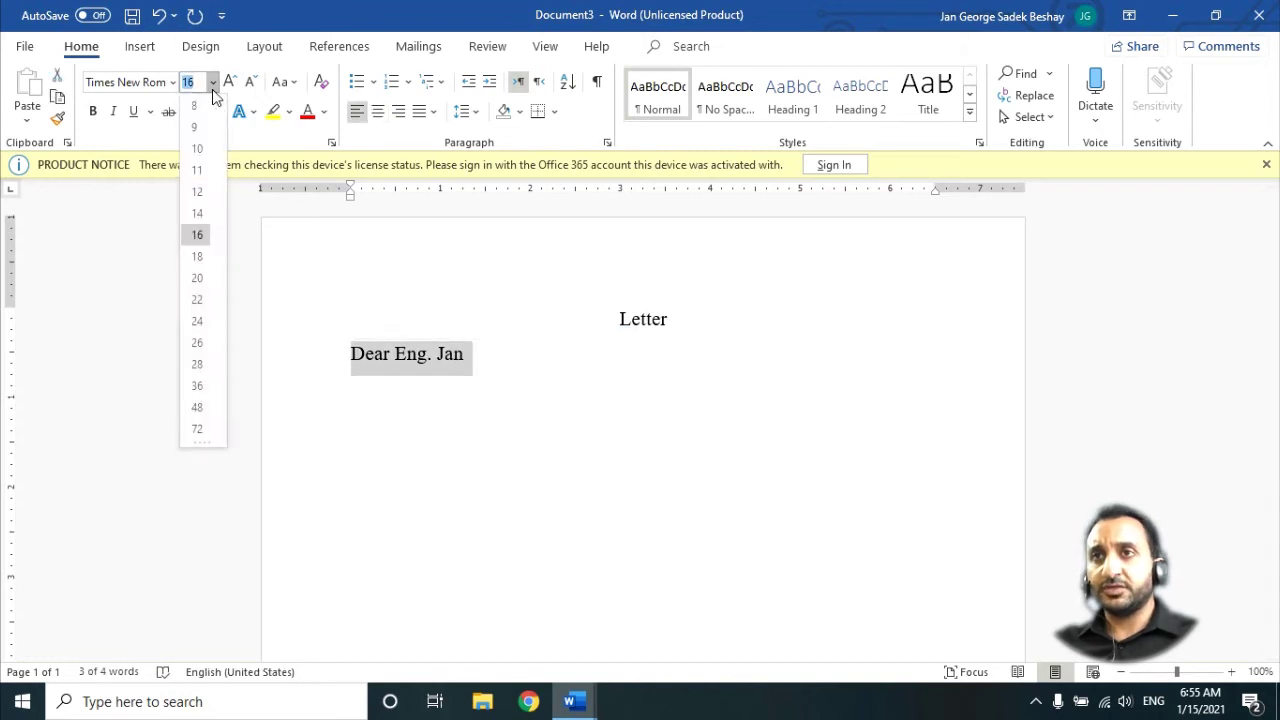
pyautogui.click(200, 214)
pyautogui.click(417, 362)
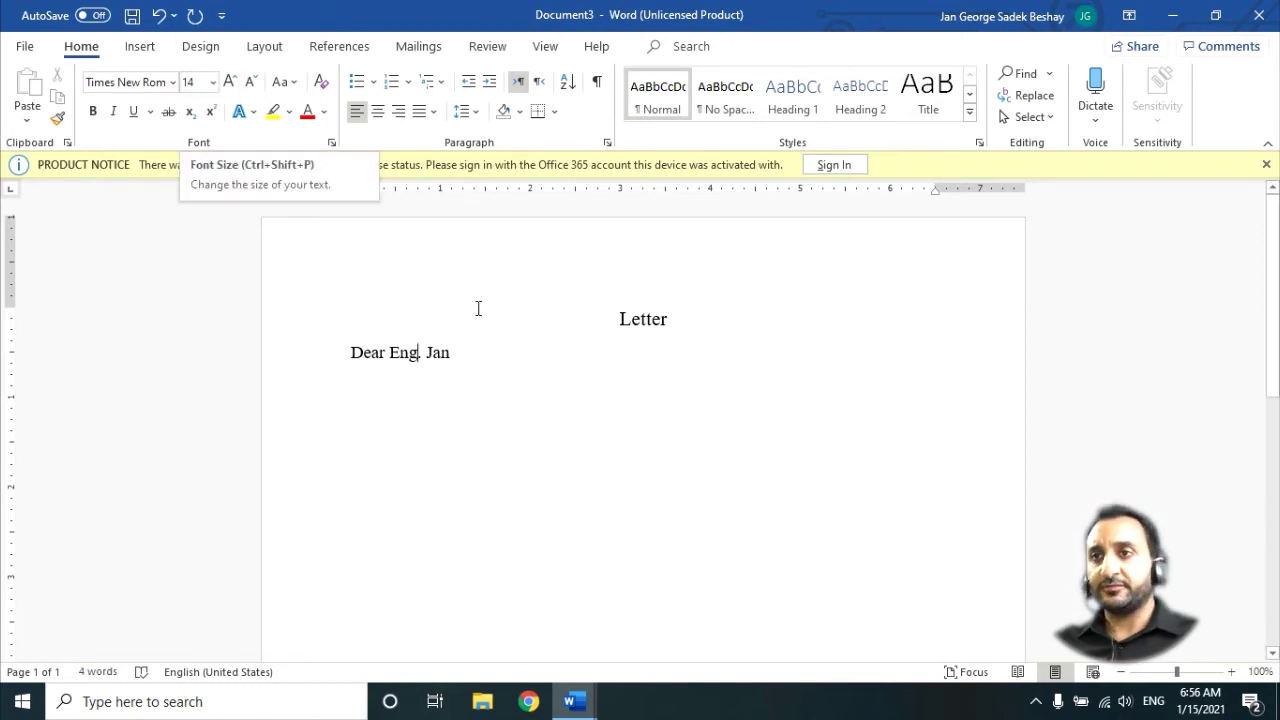
pyautogui.click(498, 365)
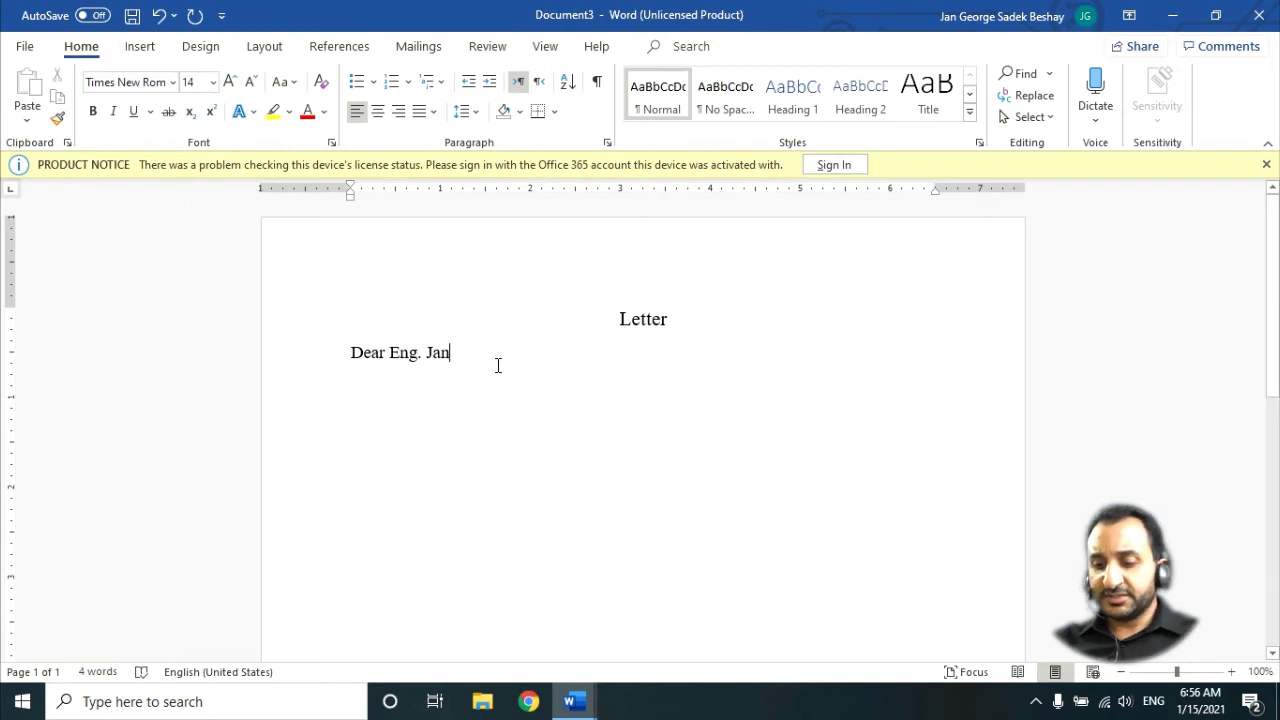
pyautogui.write(',')
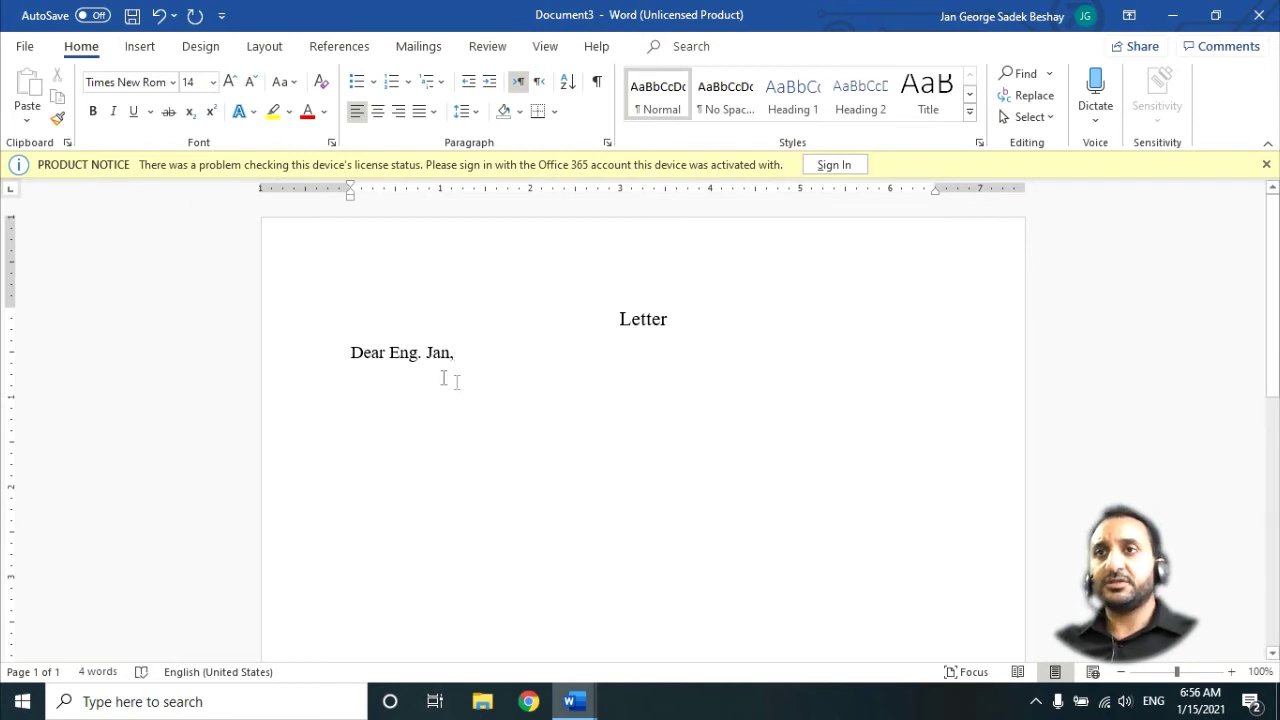
# Step: Start the body paragraph below the salutation at 12 pt with the words "Please I need to submit some of"
pyautogui.click(213, 86)
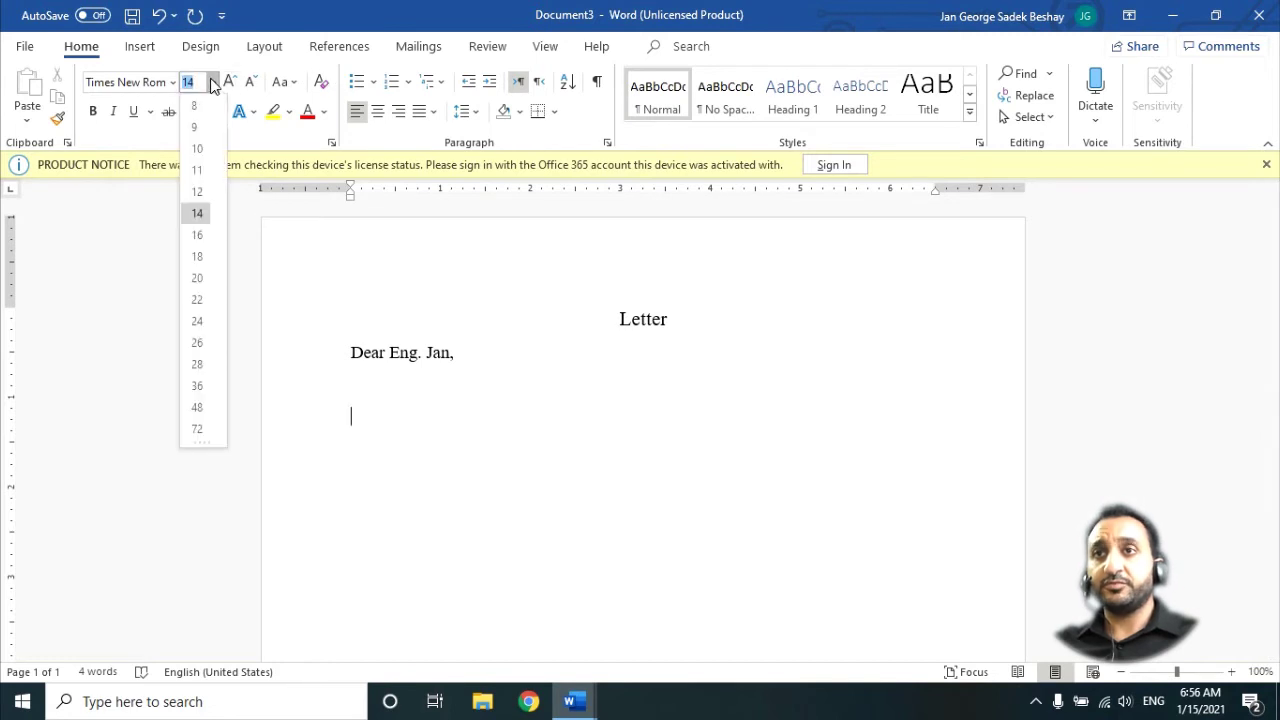
pyautogui.click(204, 193)
pyautogui.write('please')
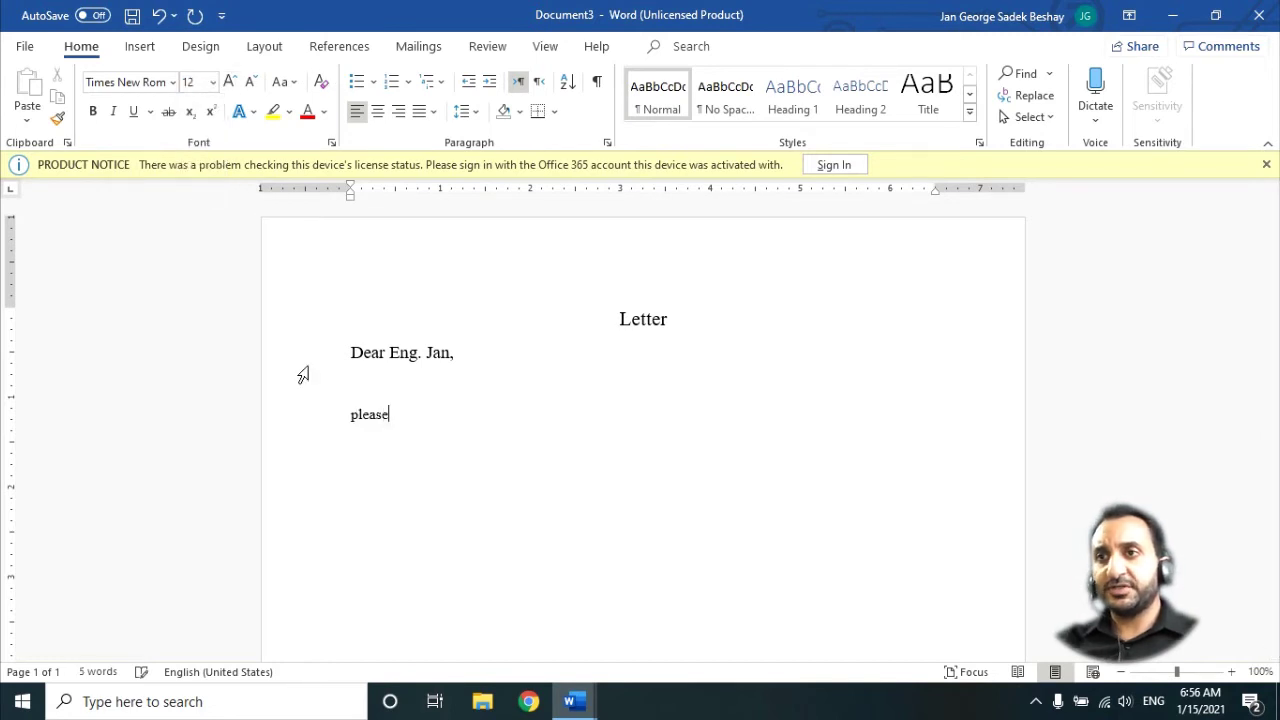
pyautogui.write(' I need to ')
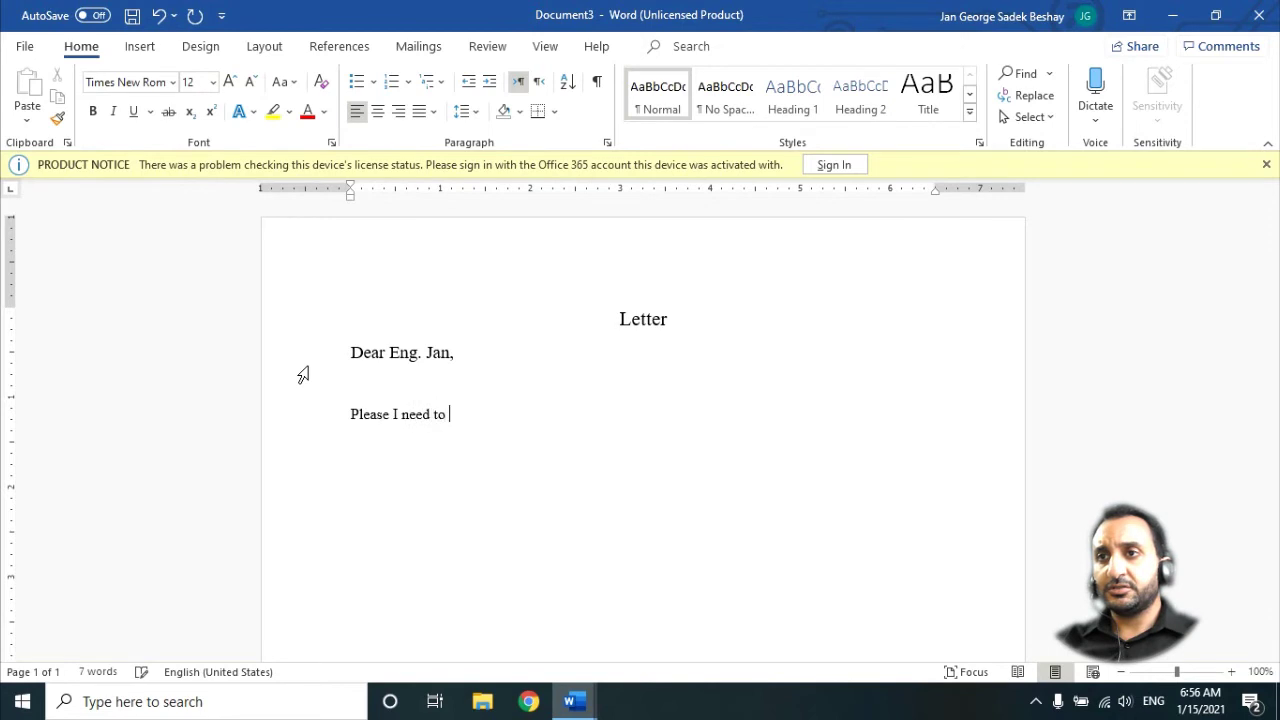
pyautogui.write('submet')
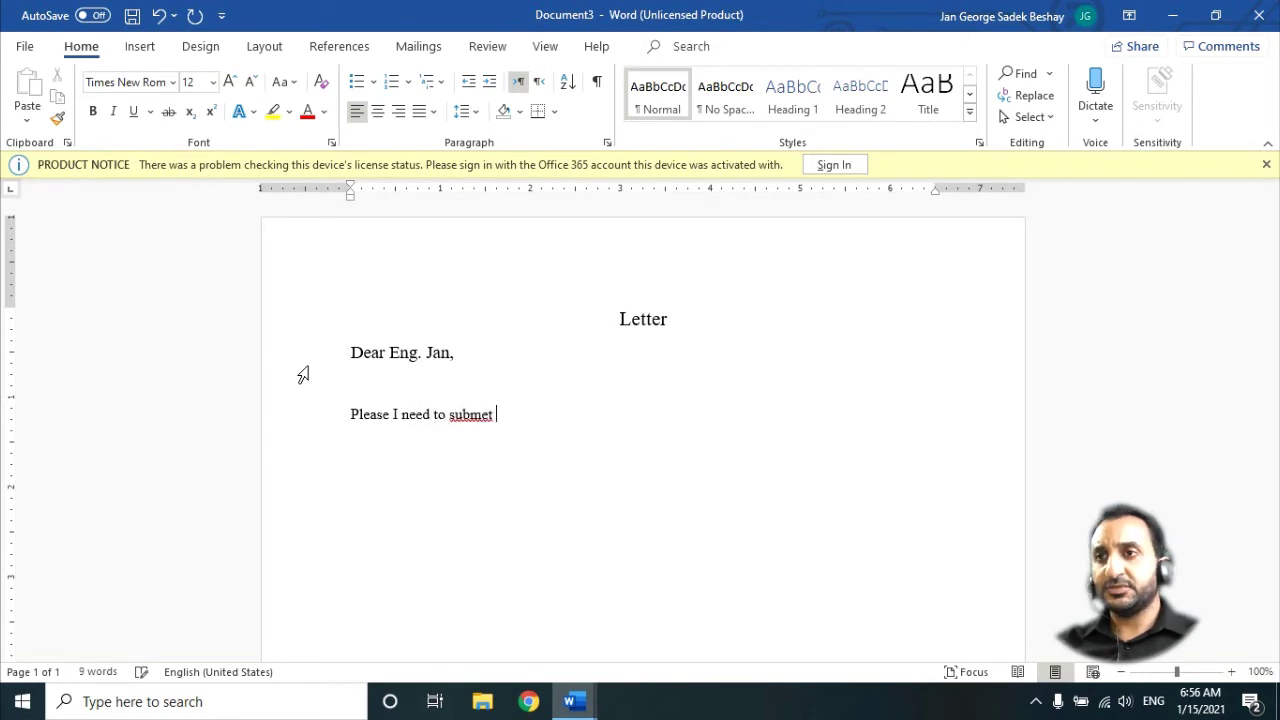
pyautogui.press('BackSpace')
pyautogui.press('BackSpace')
pyautogui.press('BackSpace')
pyautogui.write('it so')
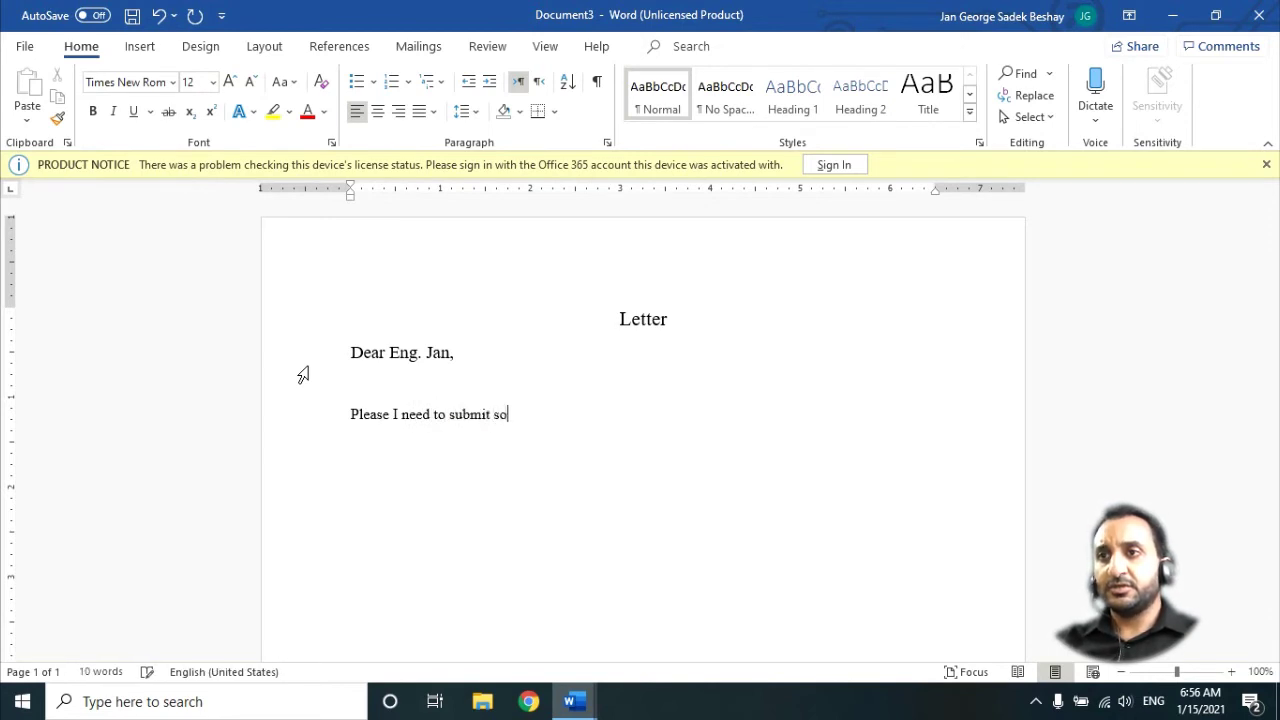
pyautogui.write('me of as')
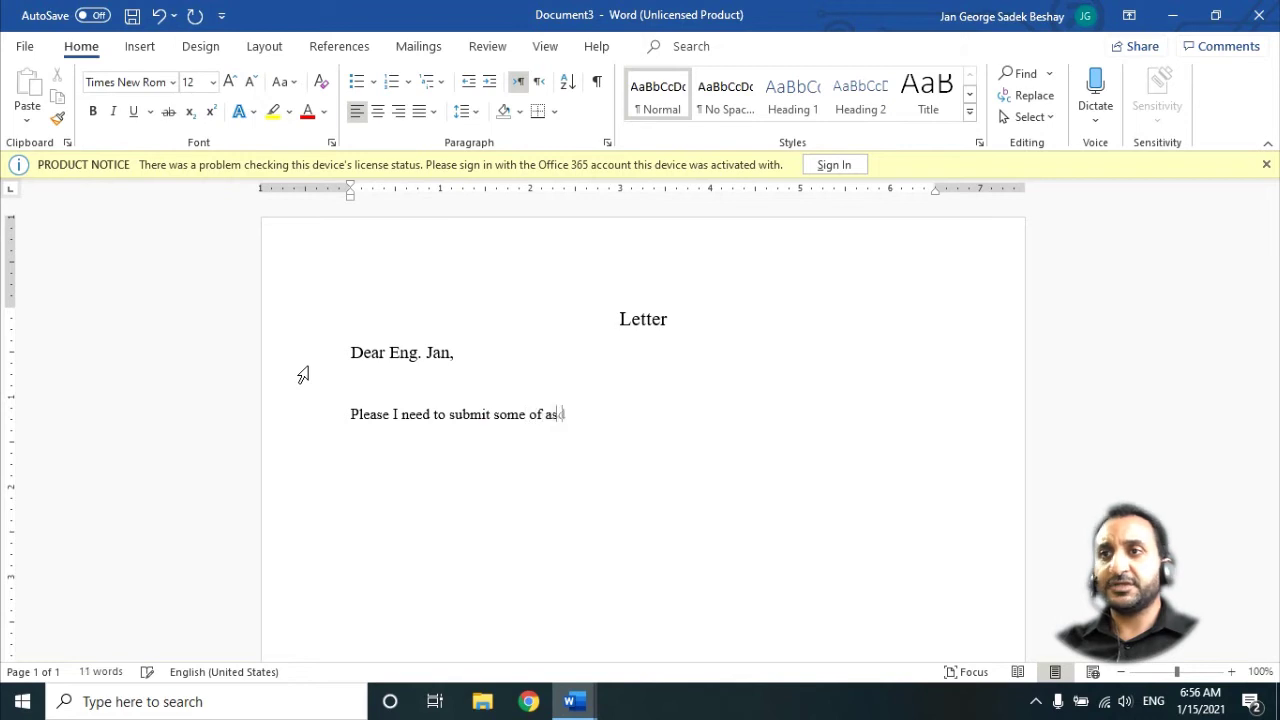
# Step: Continue the body paragraph with random placeholder text until it runs to four lines
pyautogui.write('dlfkjsaldfj l;a  a;slkdfj lasjdf la')
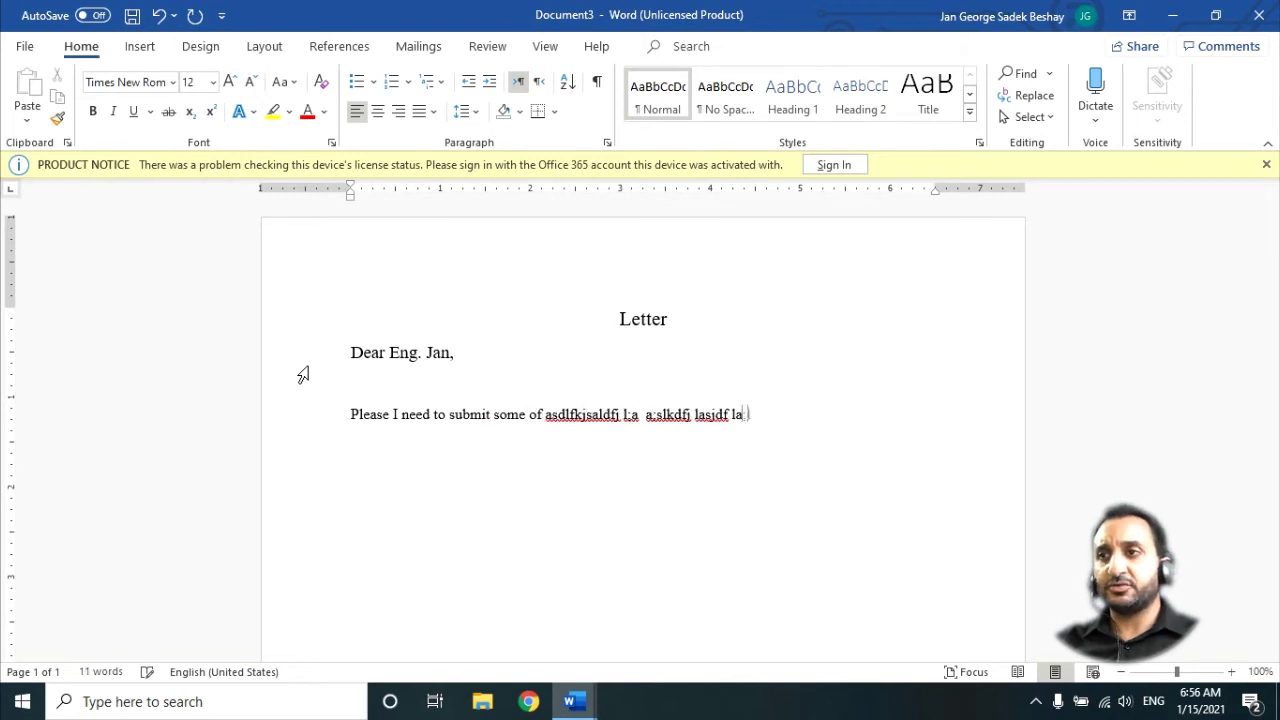
pyautogui.write(';ldkfj ;aslkdfj ;alskdjfasldkjf ')
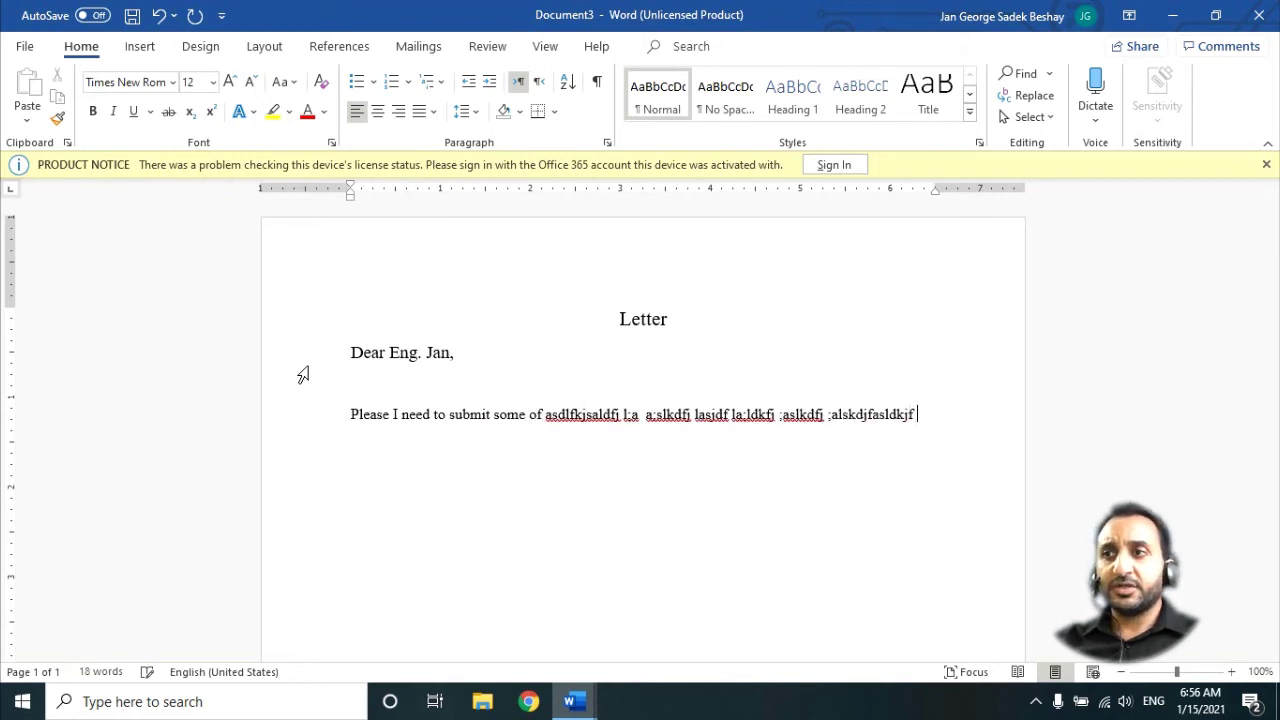
pyautogui.write('lkasdf asdf asdf jaslkdfj lasdjkl; kasjdf;lk asdf')
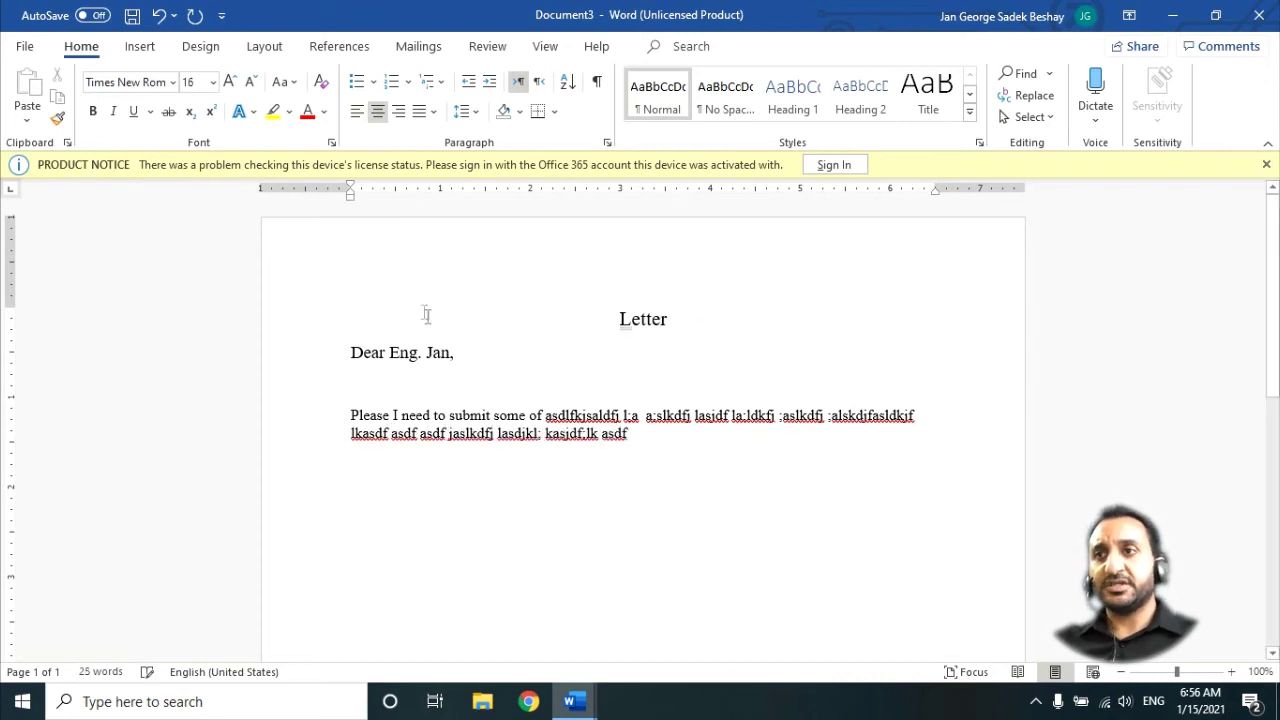
pyautogui.moveTo(426, 315); pyautogui.dragTo(518, 466)
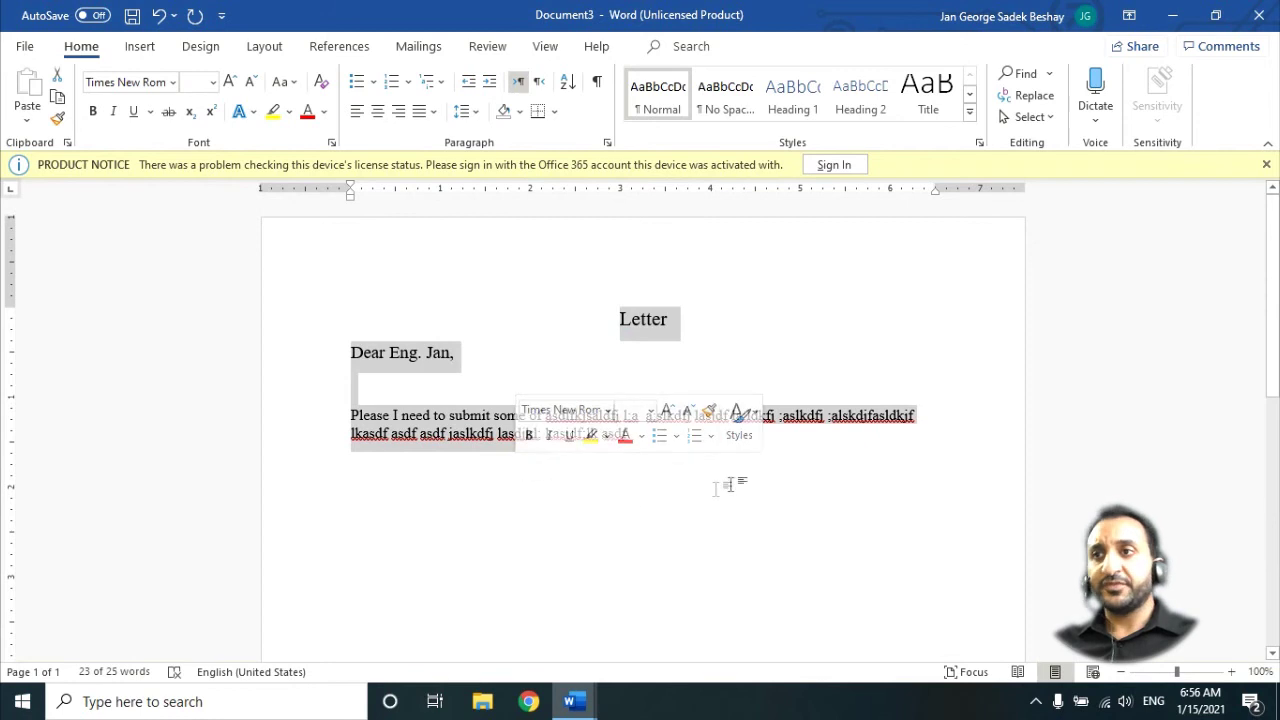
pyautogui.click(623, 443)
pyautogui.write('asdfj a;kslif l;kas jdfl;ia sdlkfj waoierf aksdjf :lkasdjf l;askdf')
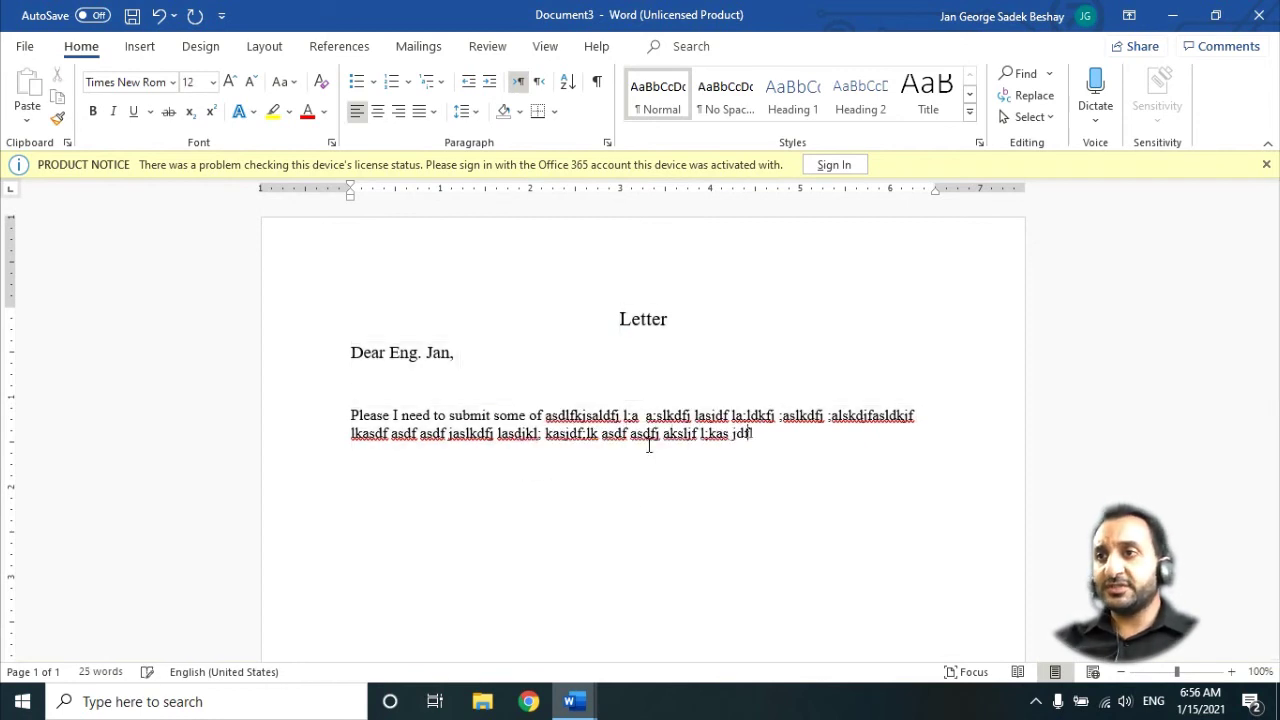
pyautogui.write(' :lasdkf oiwae')
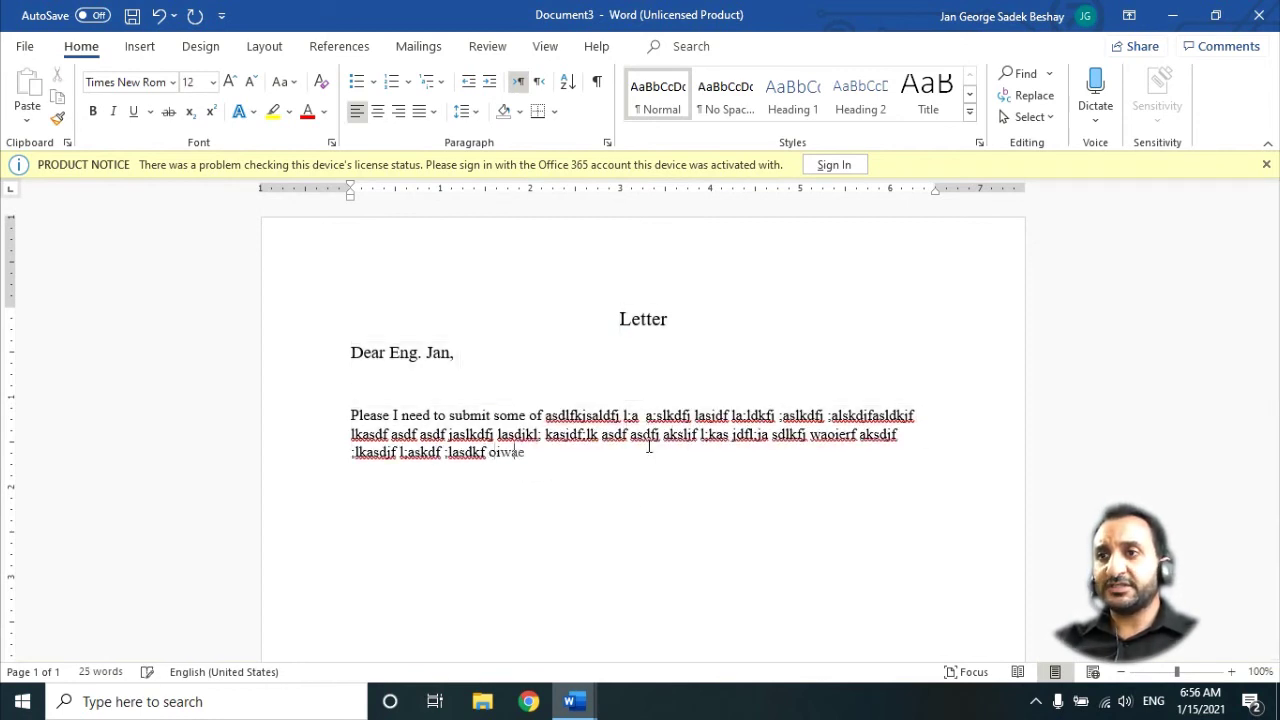
pyautogui.write('fr l;kawfjoi ;wekl; asdufoiawejfr ;lawerjfoiweafrl')
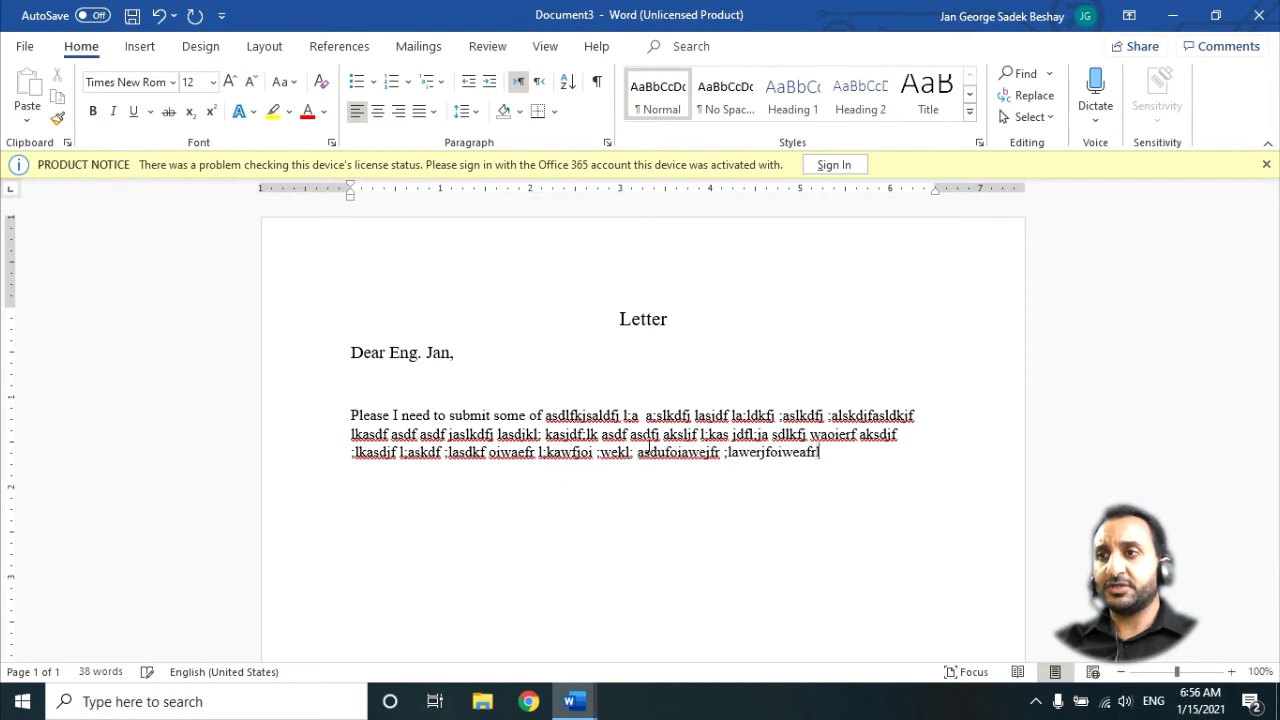
pyautogui.write(' iaweio aw;ler ;aweiru a;fj oiaweiru a;fj oiawe')
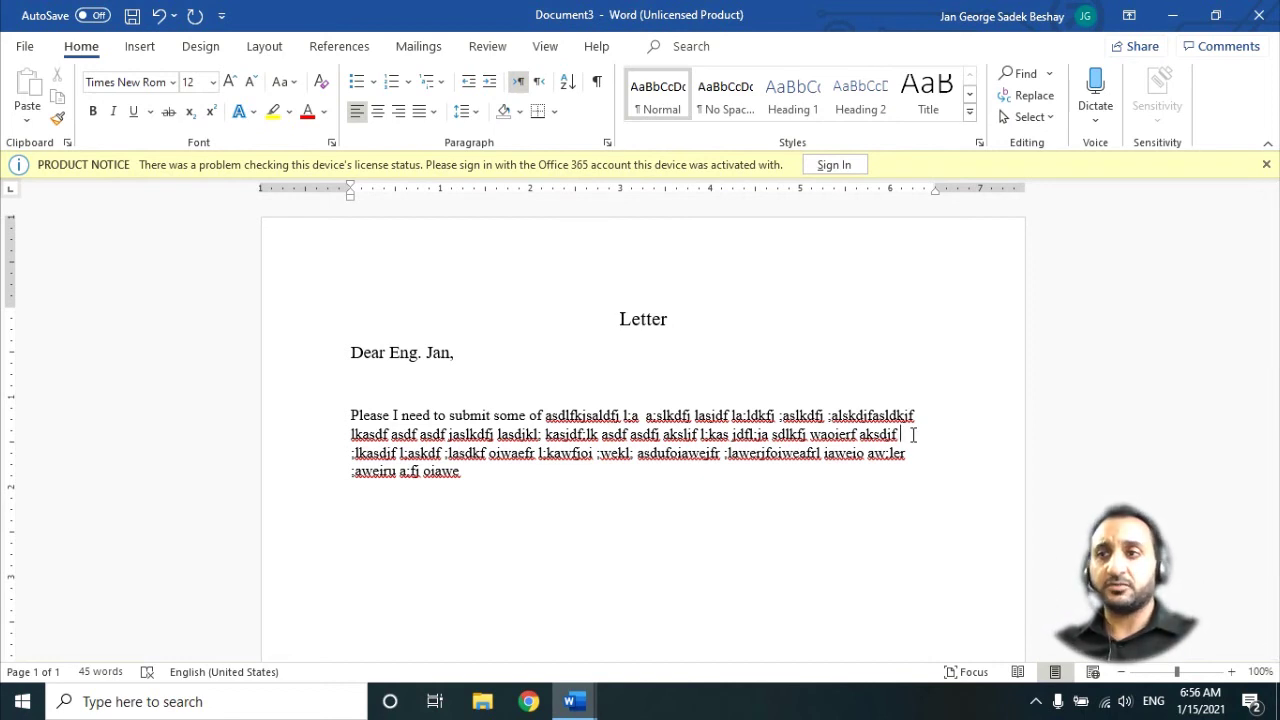
# Step: Apply Justify alignment to the body paragraph
pyautogui.moveTo(463, 472); pyautogui.dragTo(352, 414)
pyautogui.click(356, 428)
pyautogui.click(393, 416)
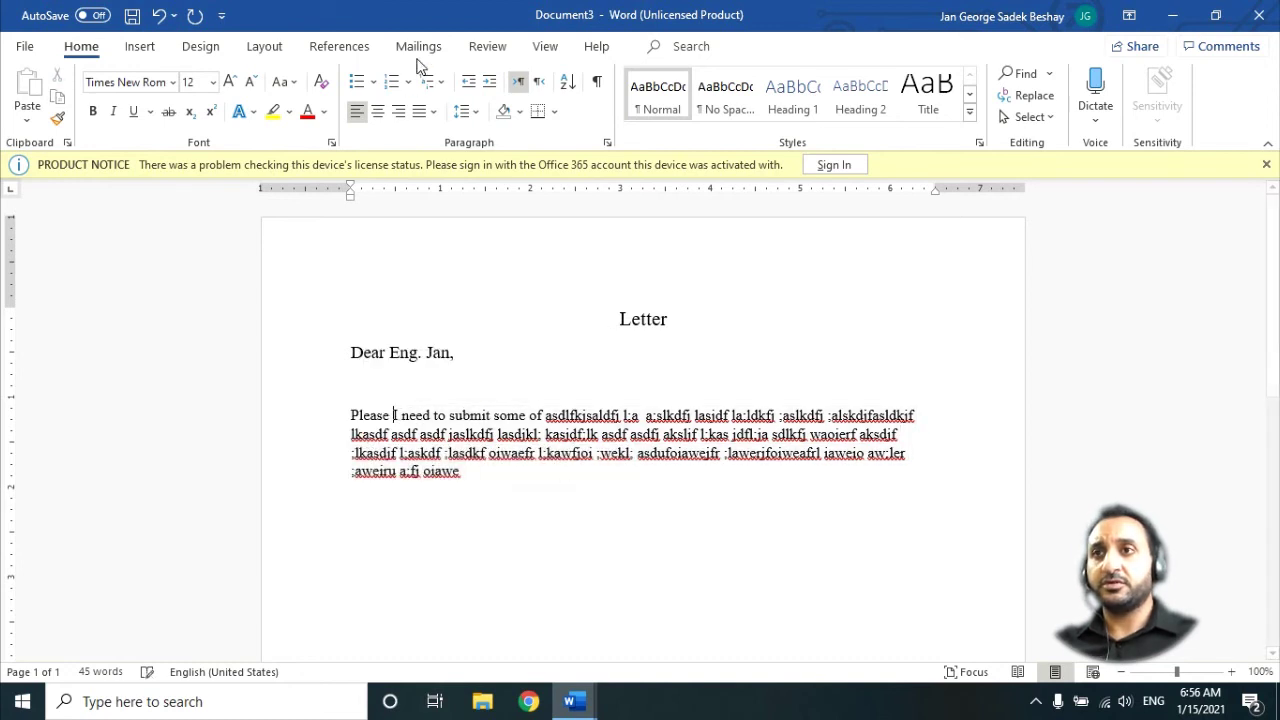
pyautogui.click(436, 112)
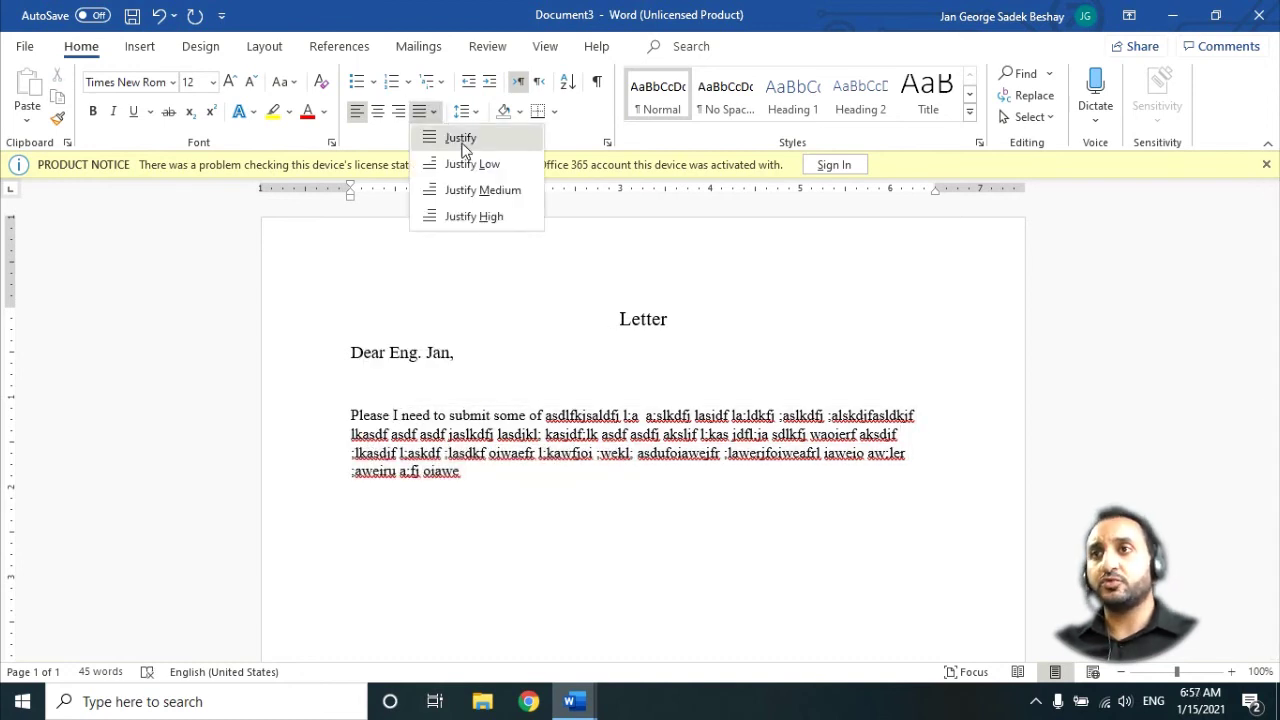
pyautogui.click(462, 145)
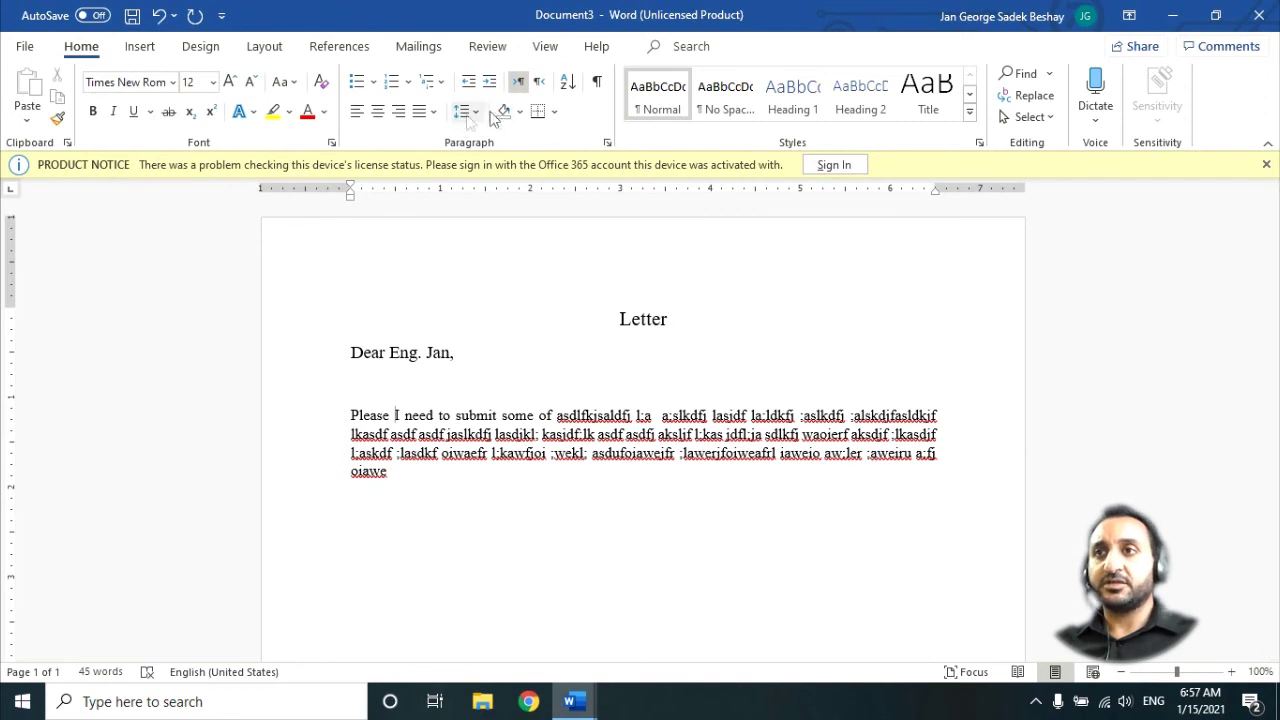
# Step: Try the Justify Low and Justify Medium alignments on the body paragraph
pyautogui.click(432, 111)
pyautogui.click(450, 163)
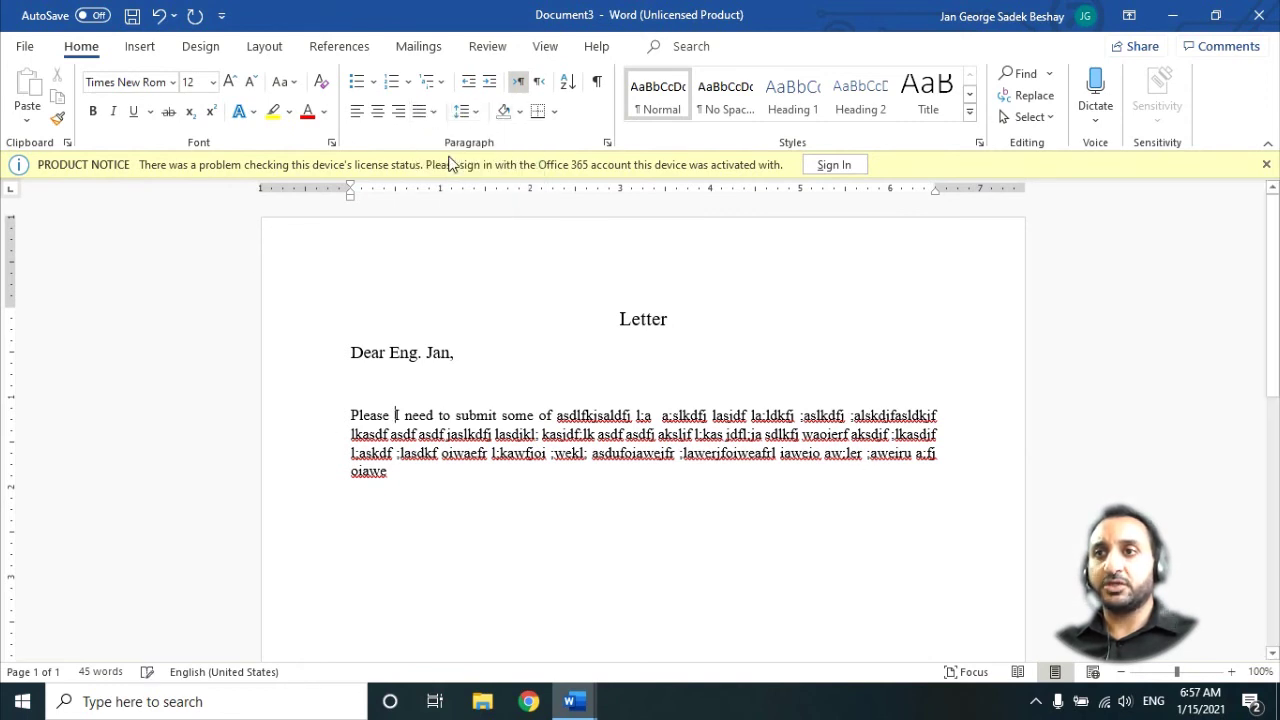
pyautogui.click(437, 112)
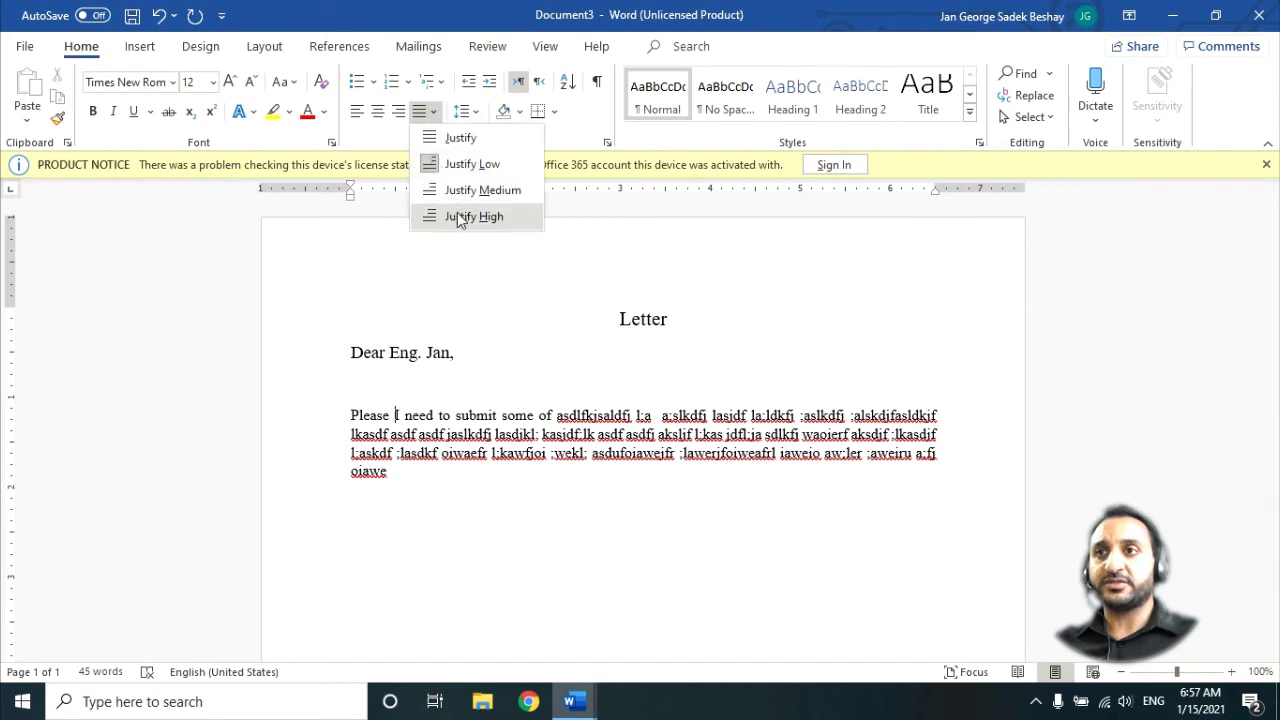
pyautogui.click(458, 216)
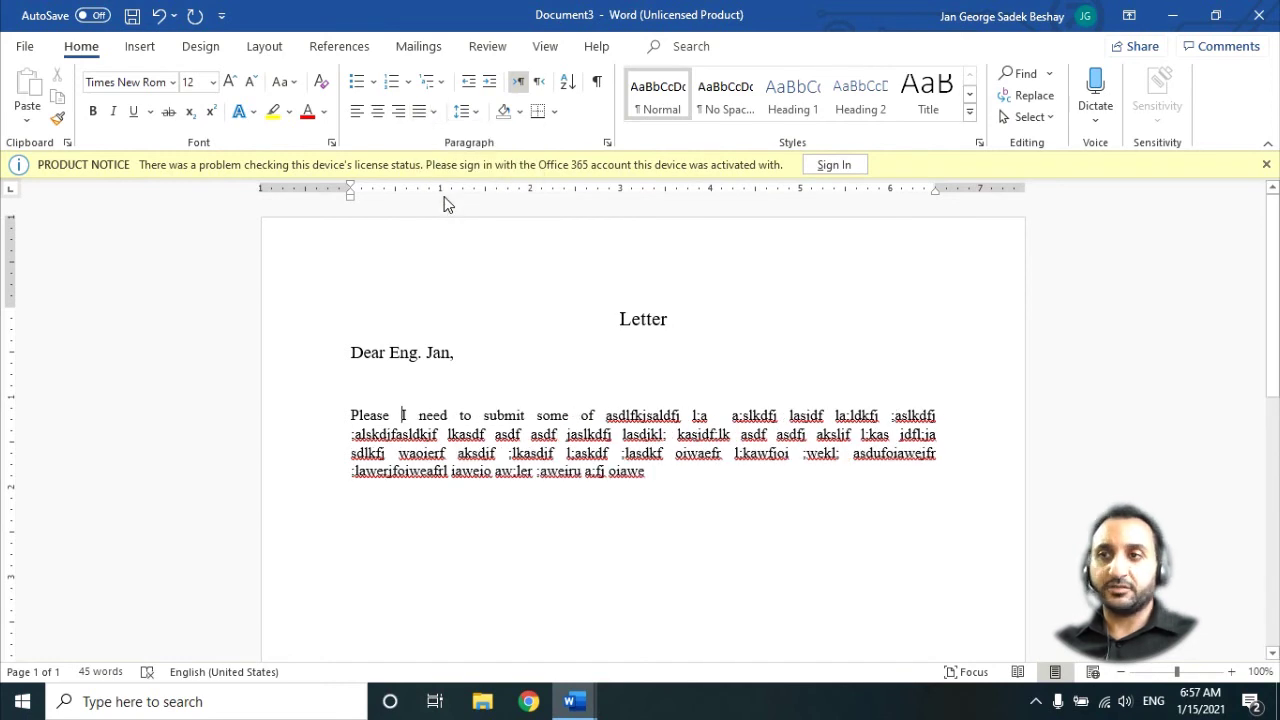
# Step: Select the last line of the body paragraph and apply Justify High alignment
pyautogui.moveTo(646, 471); pyautogui.dragTo(397, 490)
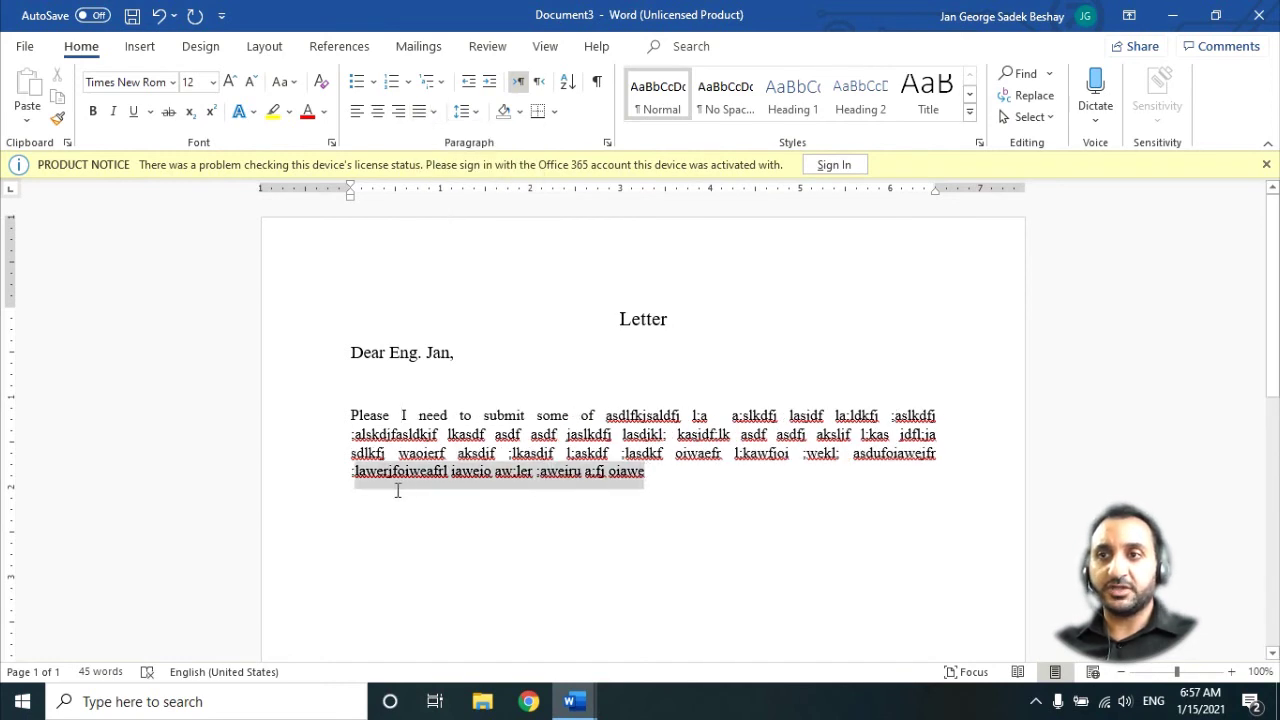
pyautogui.click(434, 112)
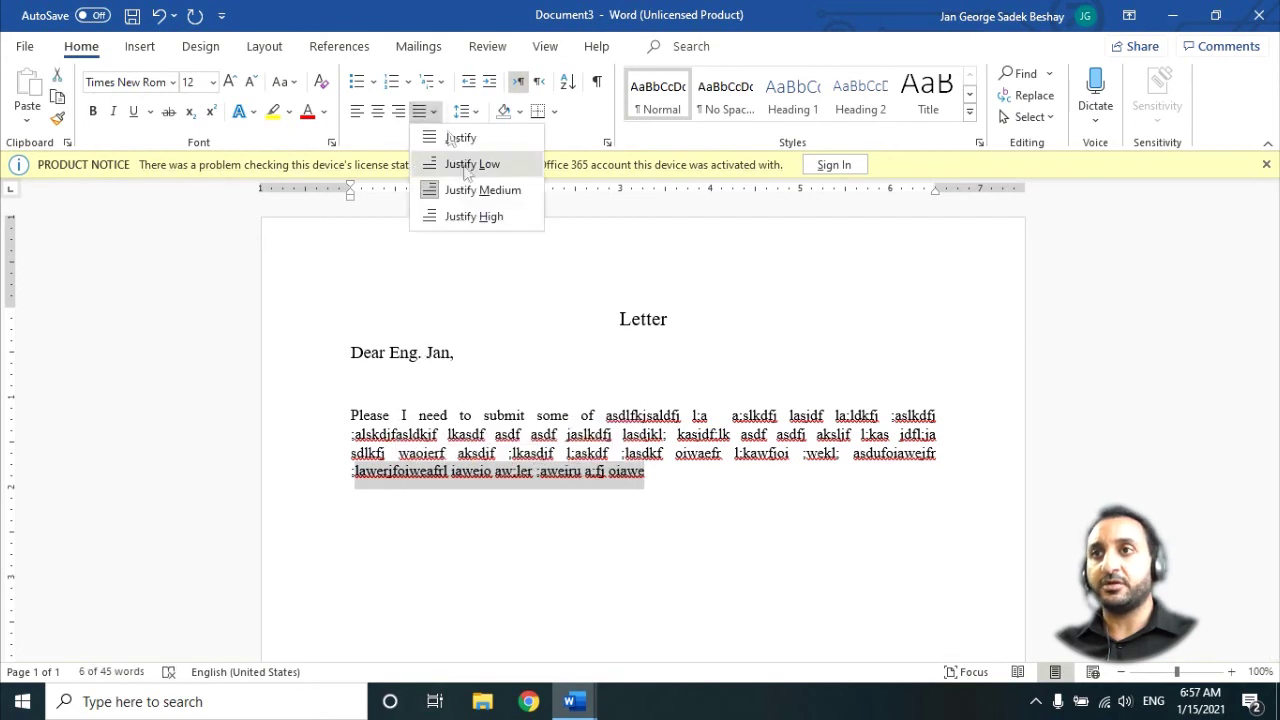
pyautogui.click(489, 216)
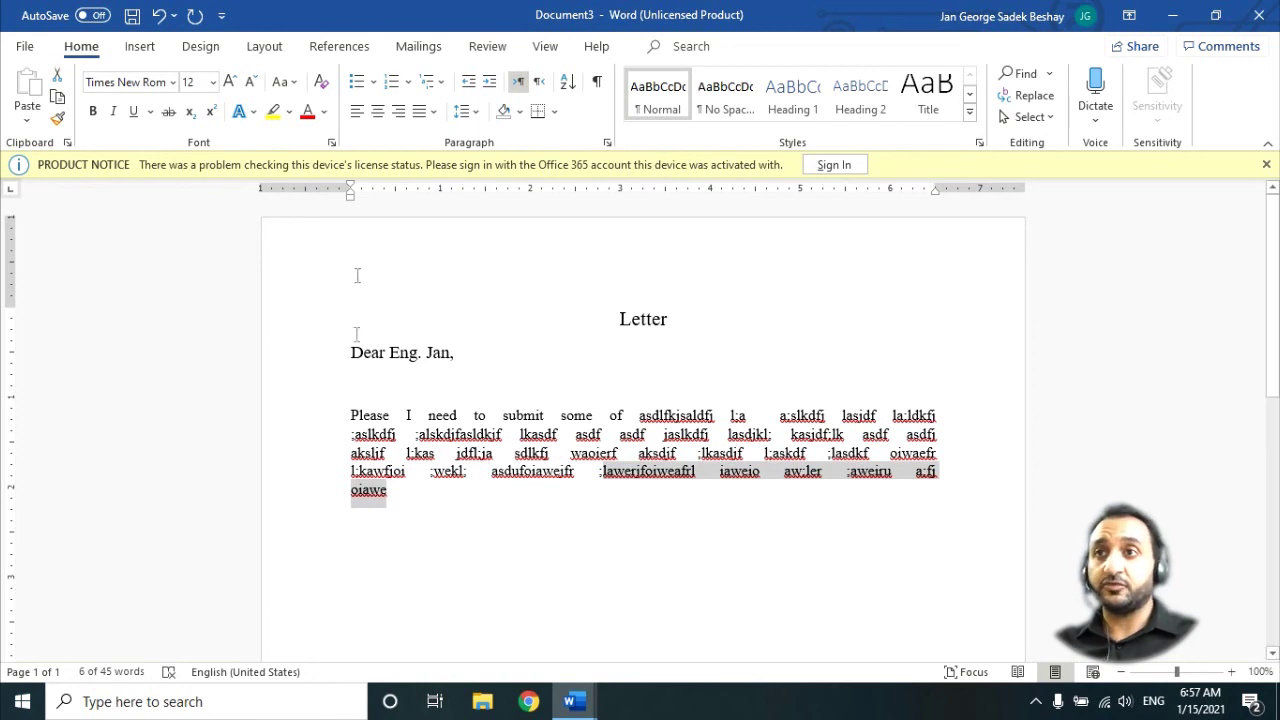
# Step: Switch the body paragraph back to plain Justify, deselect the text and align the paragraph left
pyautogui.click(433, 117)
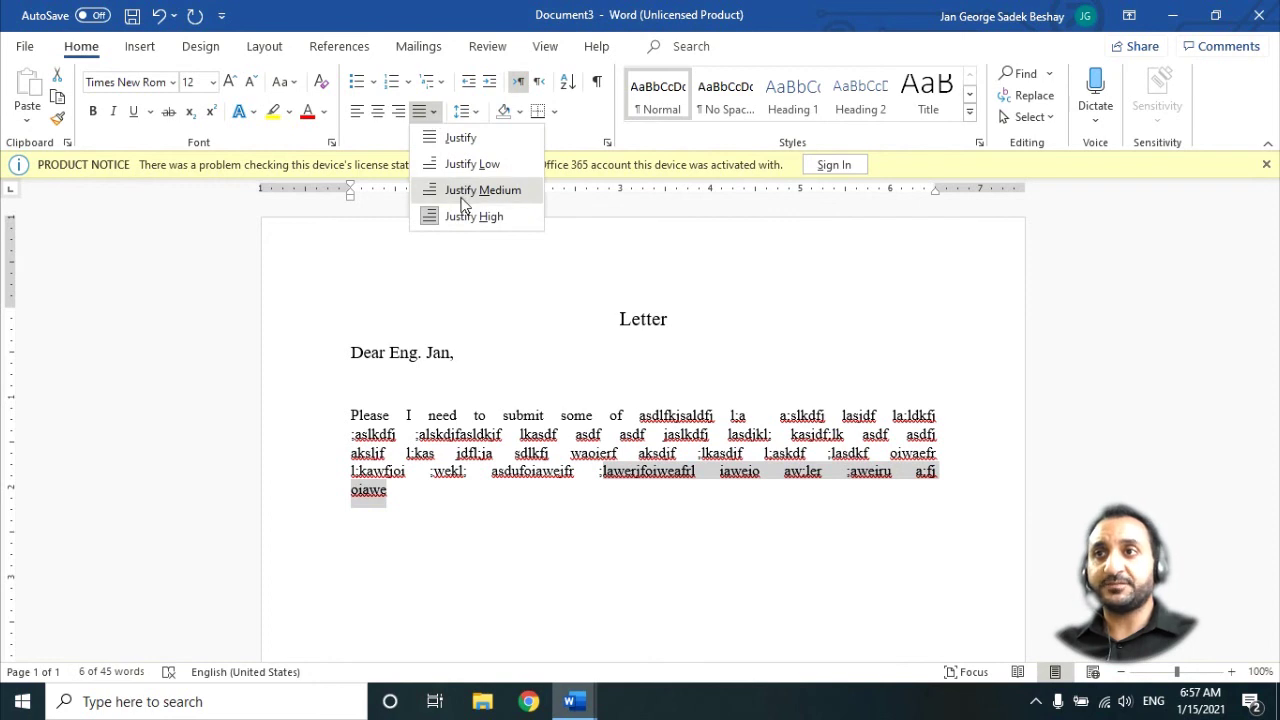
pyautogui.click(461, 137)
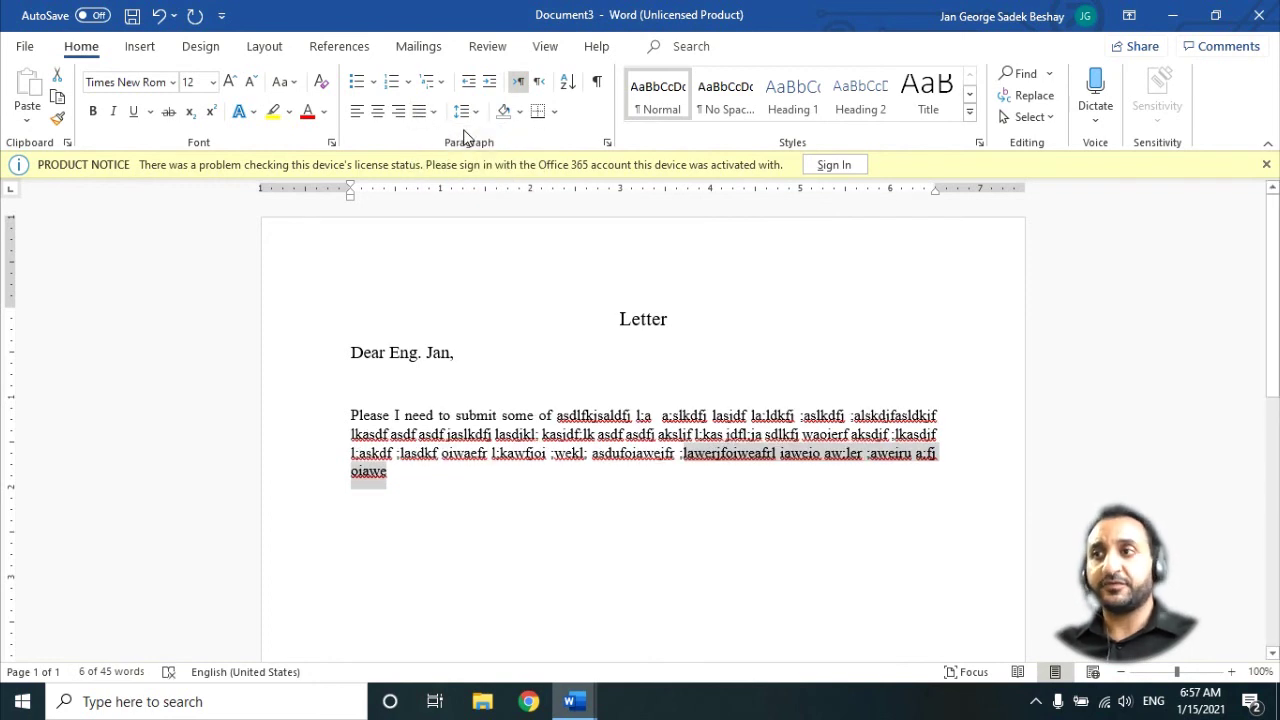
pyautogui.click(422, 482)
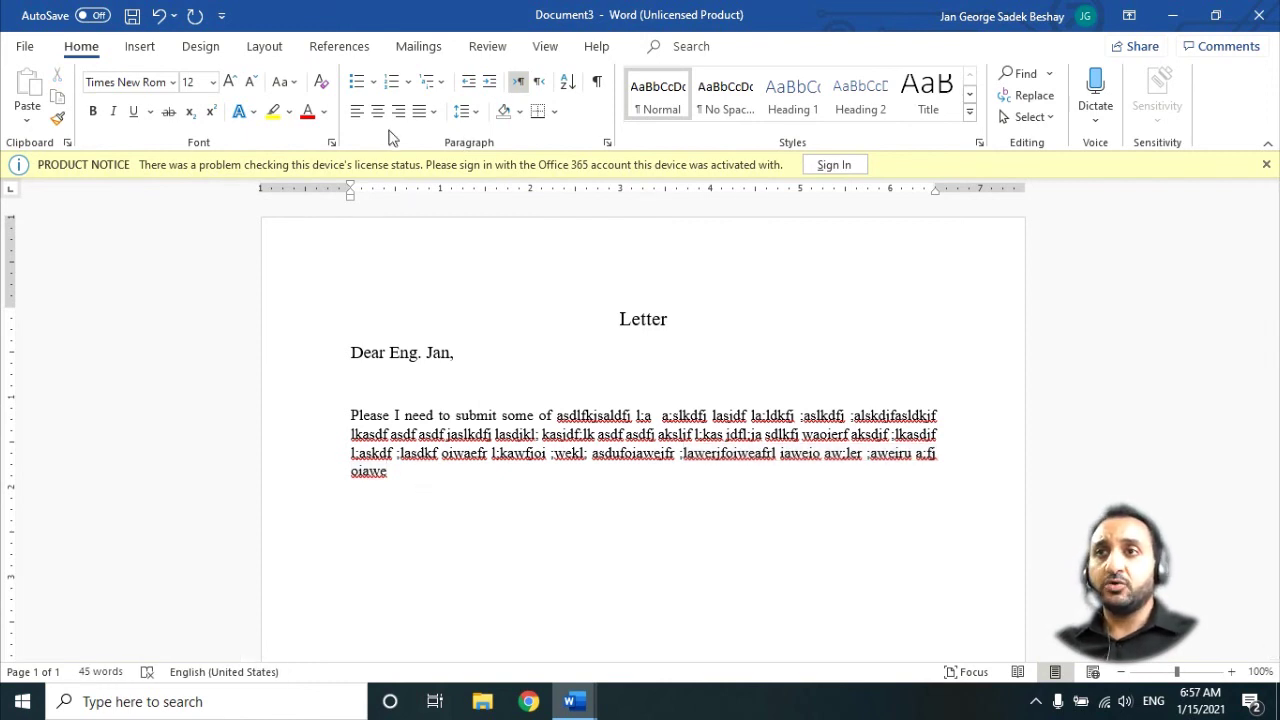
pyautogui.click(357, 111)
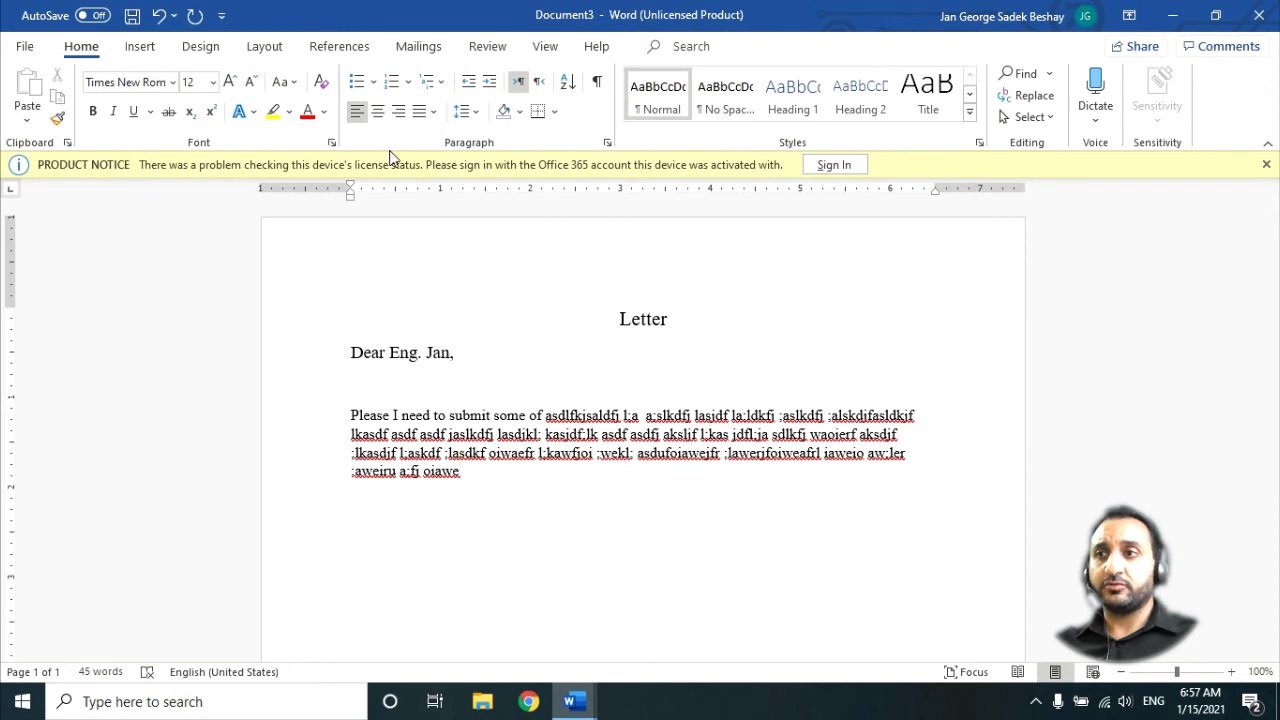